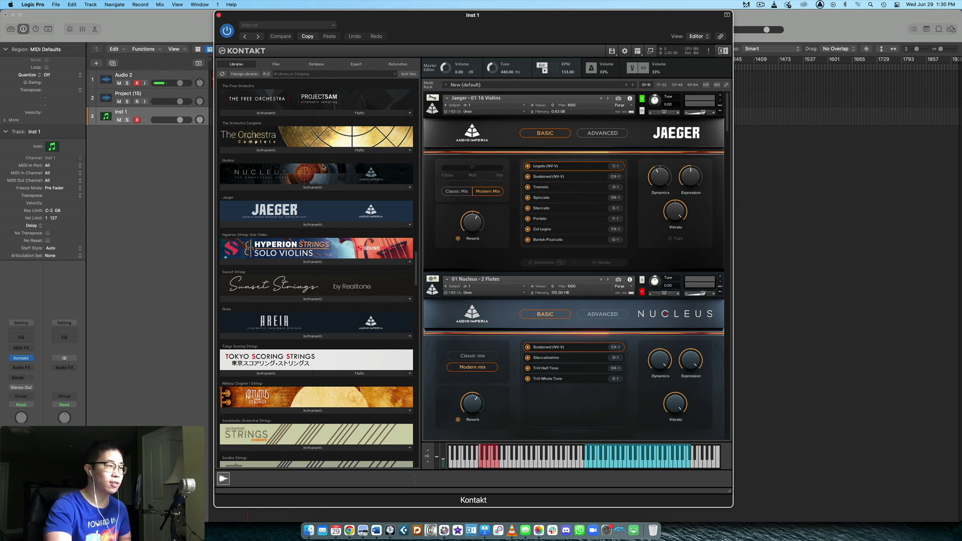
# - Expand the Nucleus and Jaeger libraries and open the 01 Multi Patches folder in each
pyautogui.click(286, 187)
pyautogui.click(302, 250)
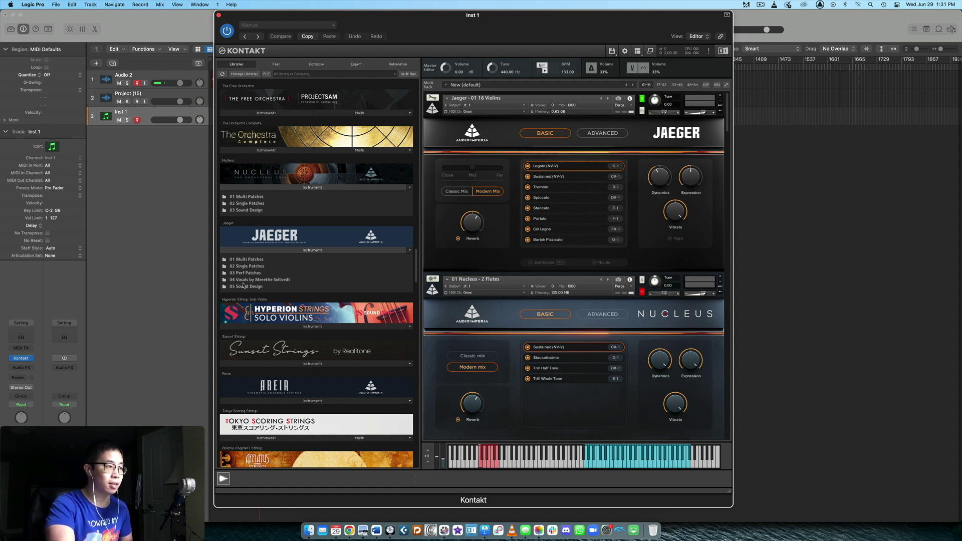
pyautogui.click(257, 197)
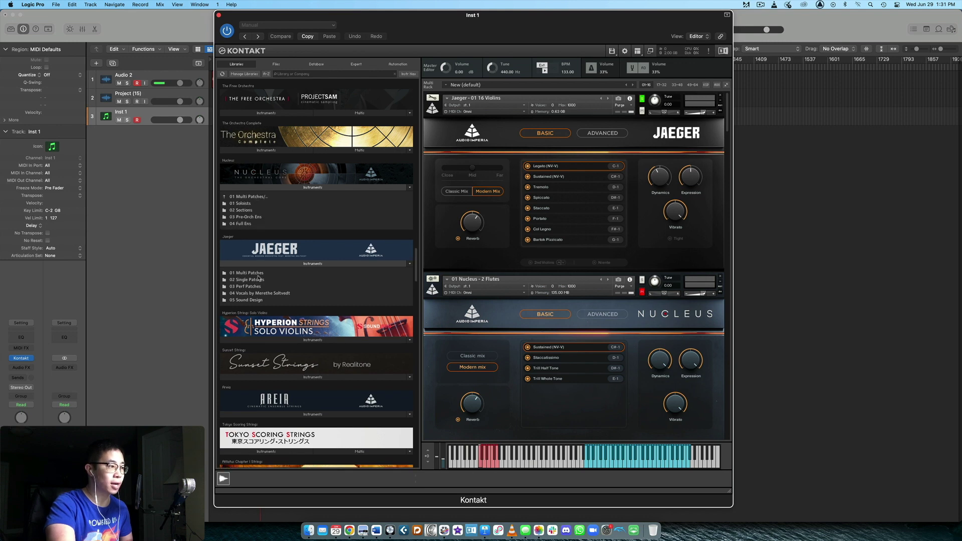
pyautogui.click(258, 273)
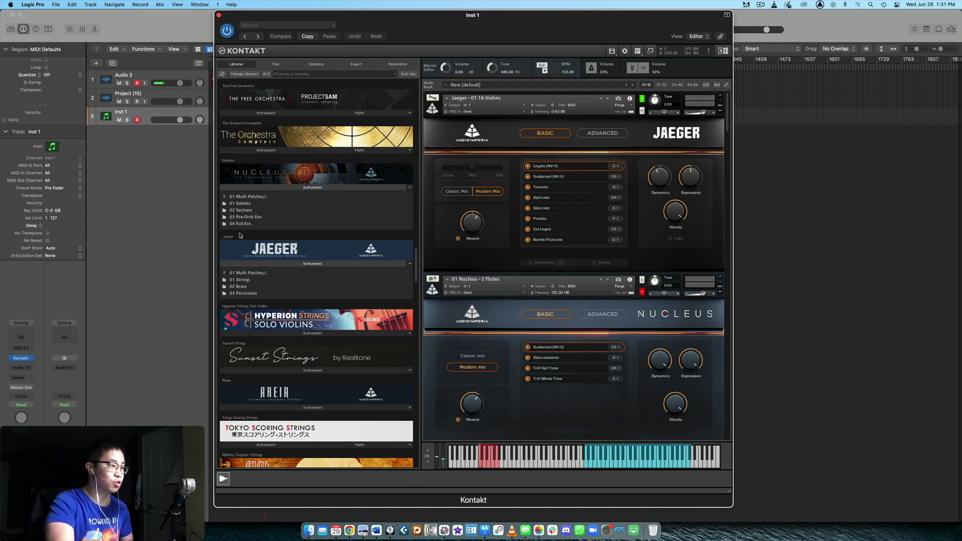
# - Browse the Sections and Soloists folders inside the Nucleus multi patches, returning to the Multi Patches folder
pyautogui.doubleClick(244, 210)
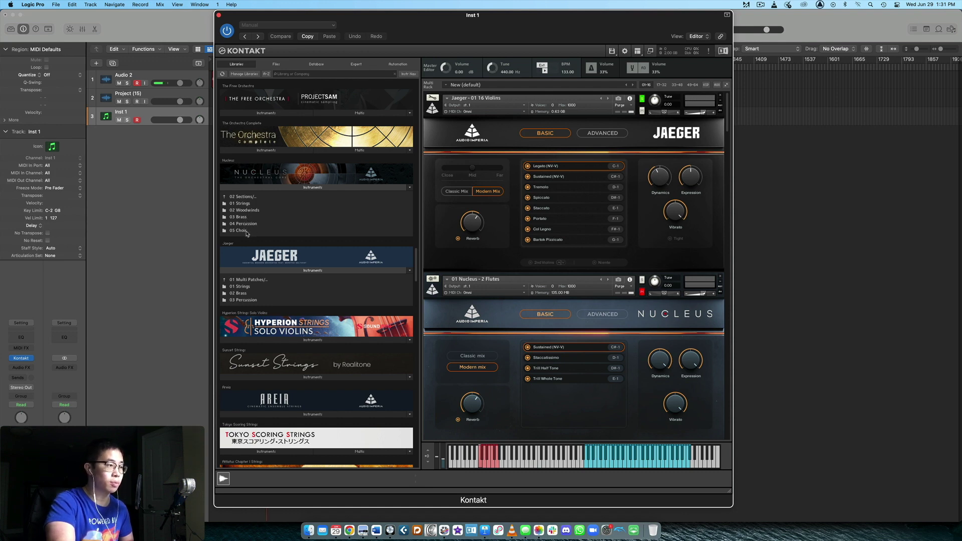
pyautogui.click(244, 197)
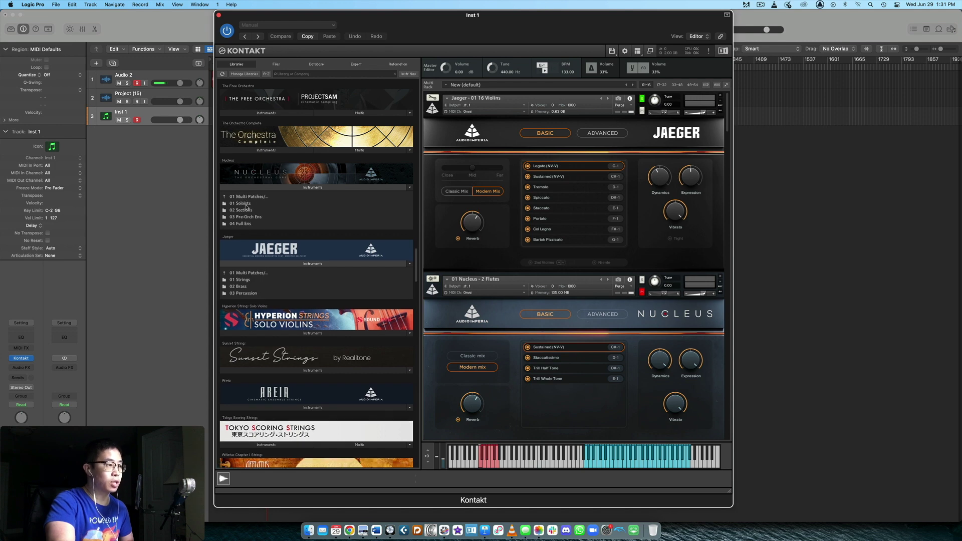
pyautogui.click(246, 205)
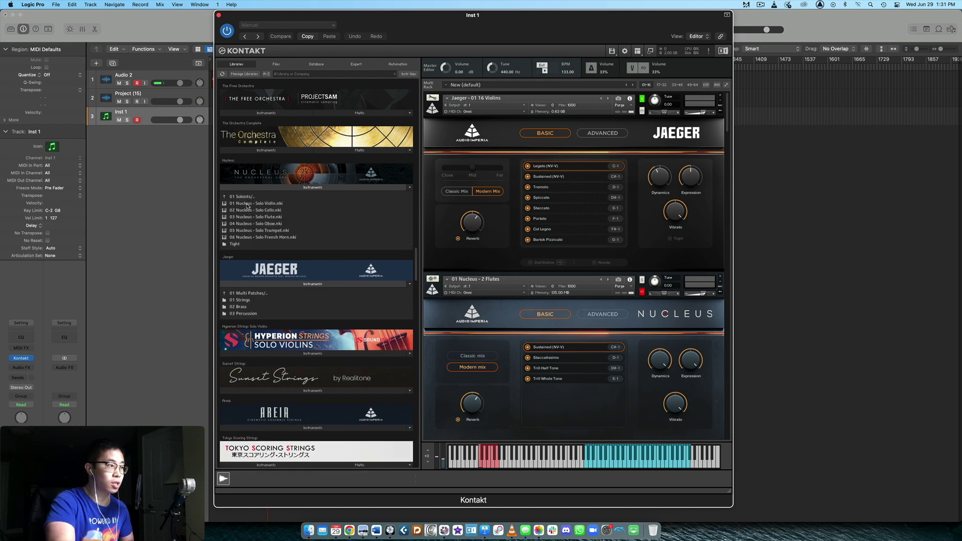
pyautogui.click(252, 197)
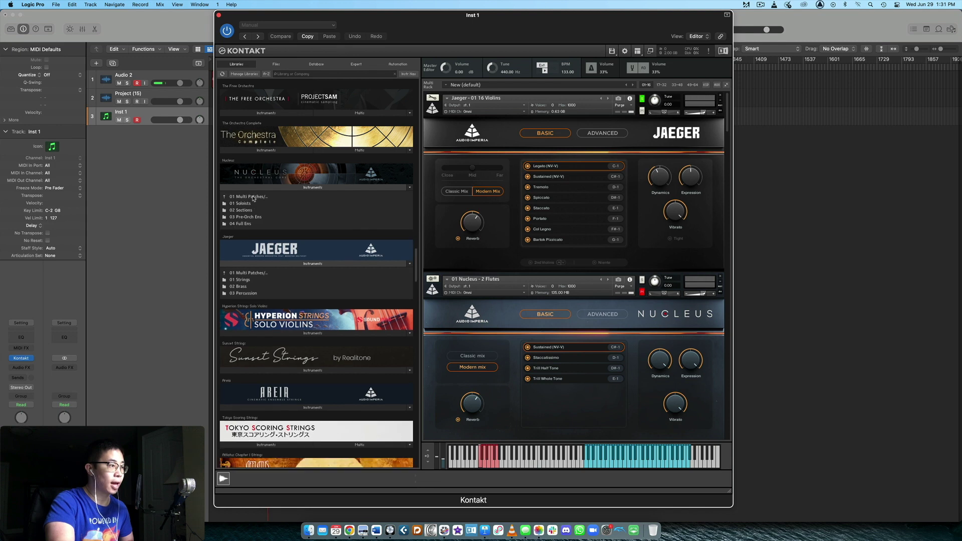
# - Browse the Pre-Orch Ens and Full Ens patches inside the Nucleus multi patches, returning to the Multi Patches folder
pyautogui.click(254, 217)
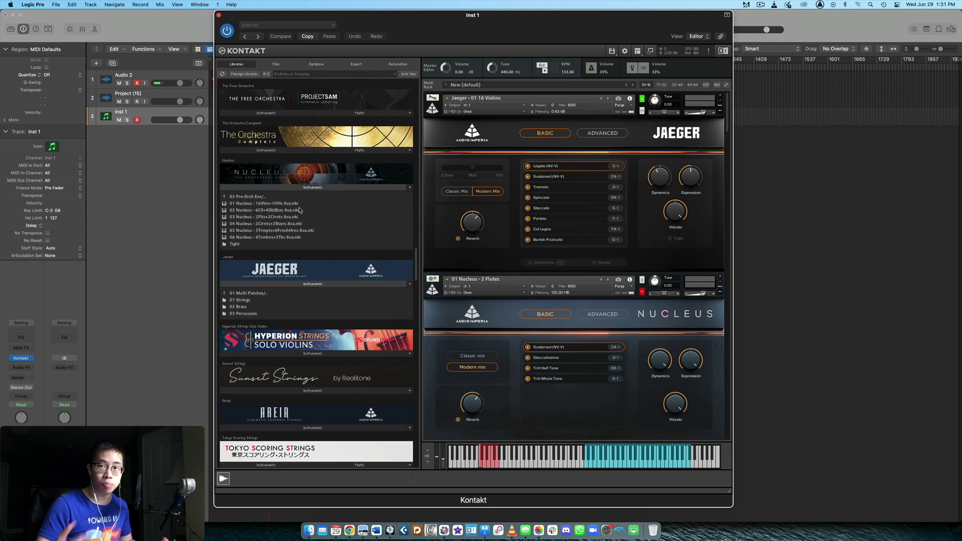
pyautogui.click(236, 197)
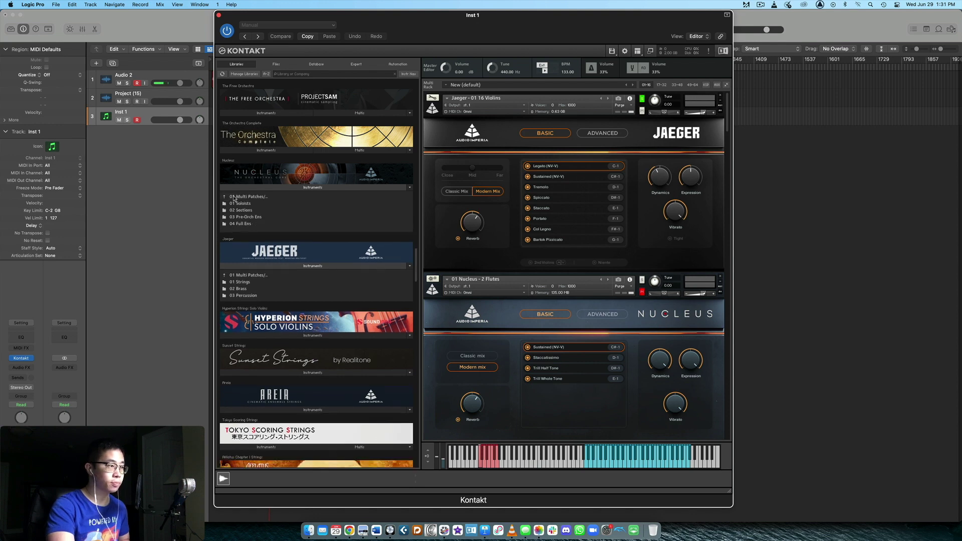
pyautogui.click(247, 224)
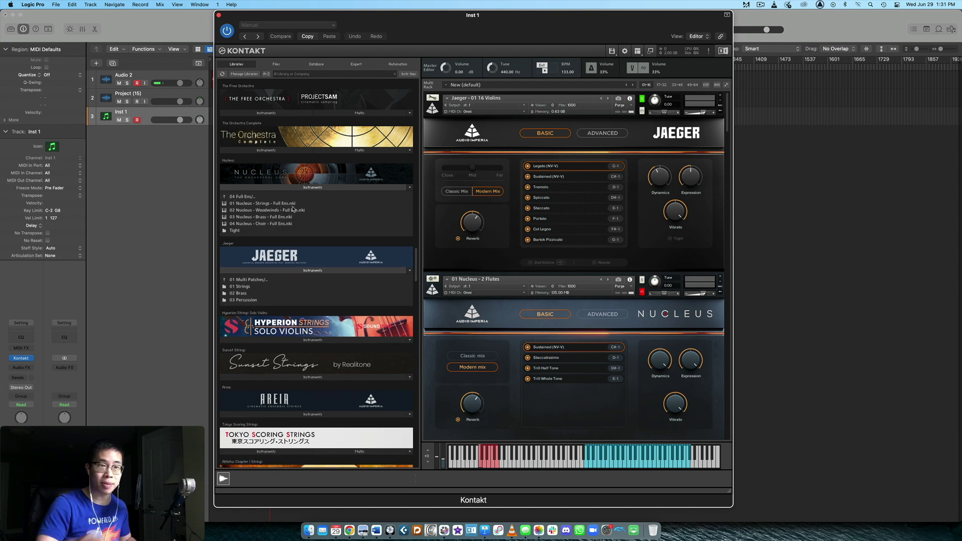
pyautogui.click(256, 198)
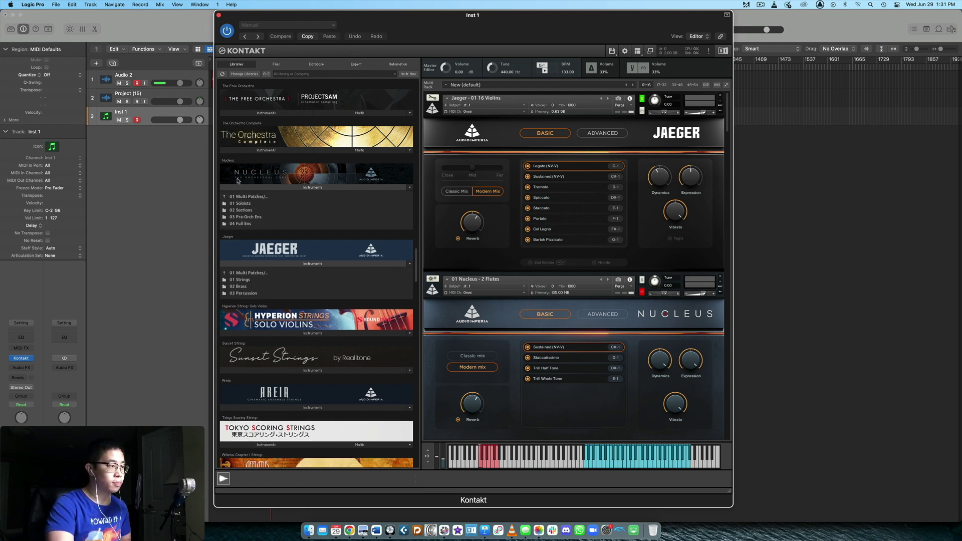
# - Leave the Multi Patches folders and open the Sound Design folders of Nucleus and Jaeger to compare their patches
pyautogui.click(248, 198)
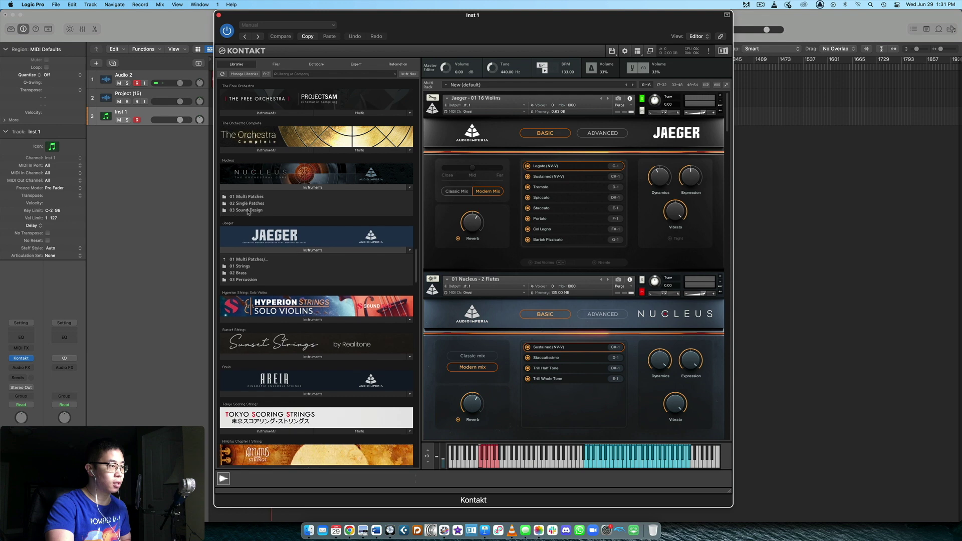
pyautogui.click(248, 260)
pyautogui.click(250, 211)
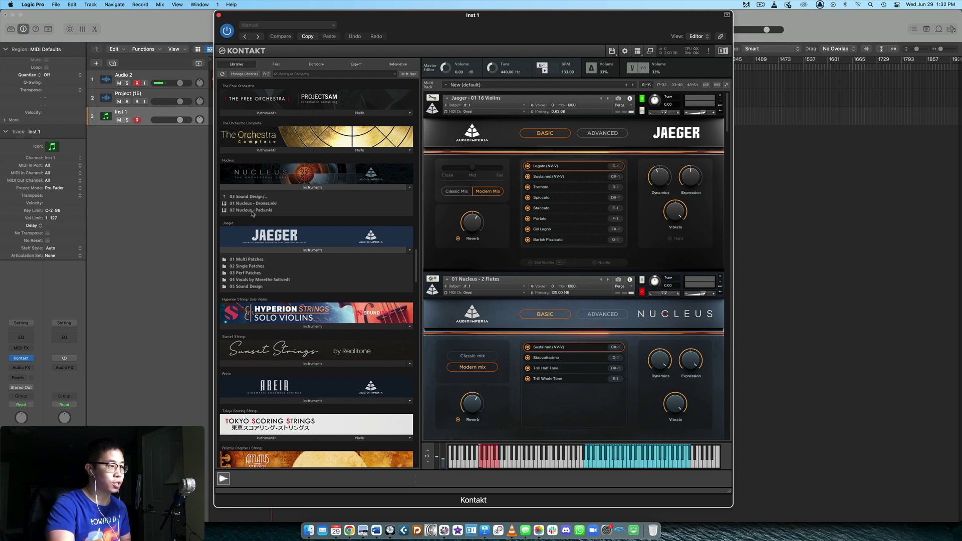
pyautogui.click(257, 287)
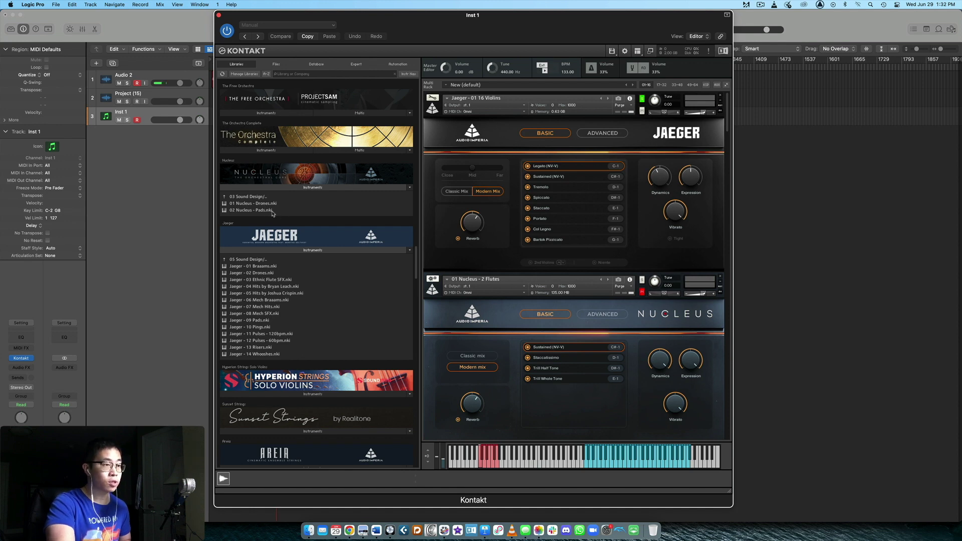
# - Return both Nucleus and Jaeger from their Sound Design folders to the top-level folder lists
pyautogui.doubleClick(264, 197)
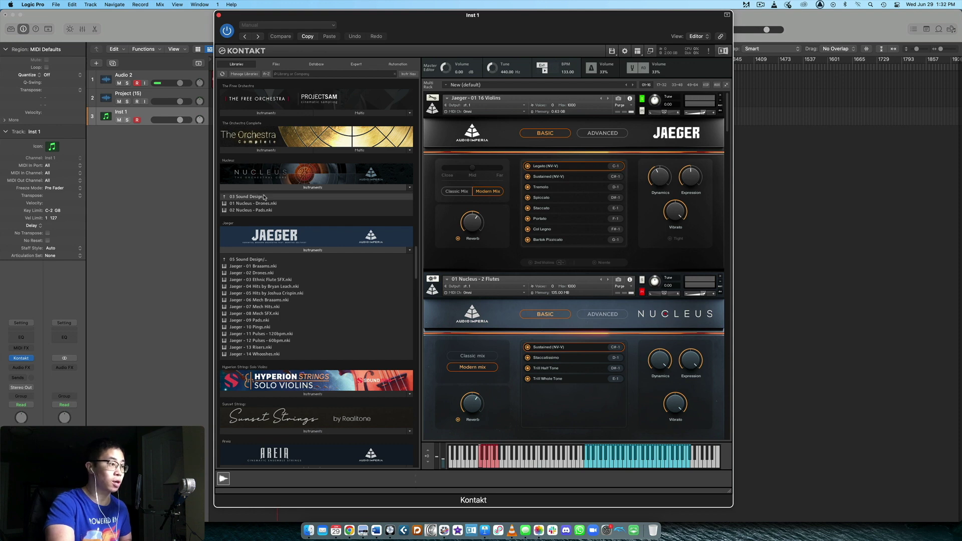
pyautogui.click(246, 260)
pyautogui.doubleClick(246, 259)
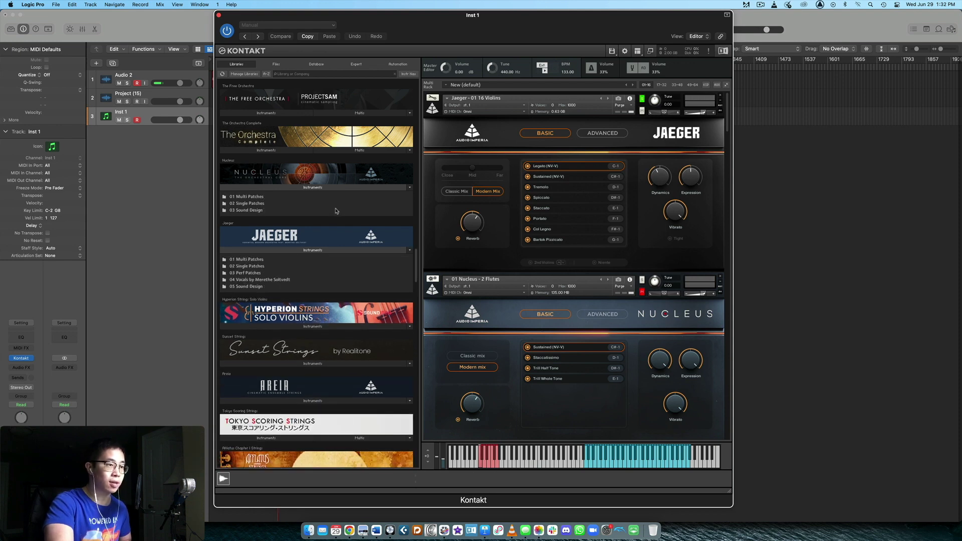
pyautogui.scroll(-2, 639, 161)
pyautogui.scroll(-8, 639, 161)
pyautogui.scroll(-10, 635, 162)
pyautogui.scroll(-8, 635, 161)
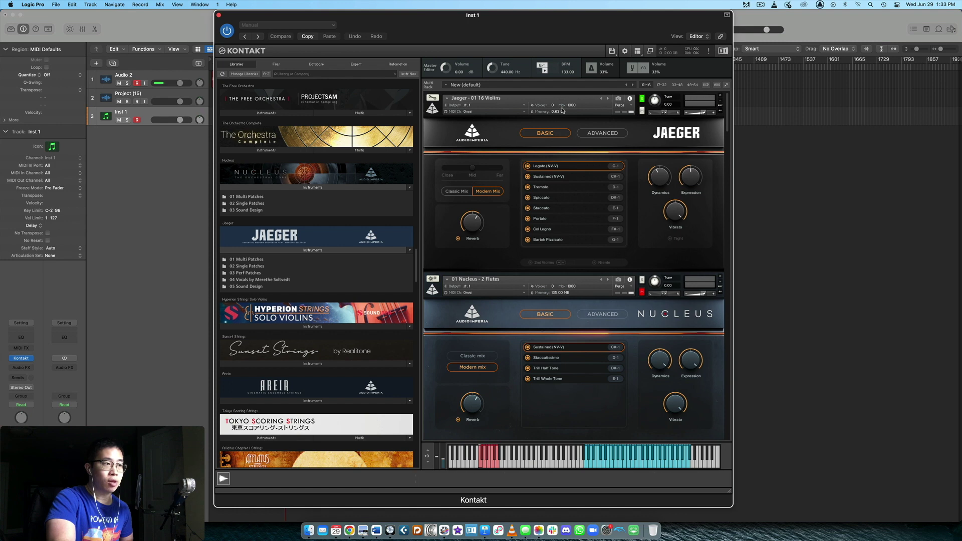
pyautogui.scroll(-1, 593, 181)
pyautogui.scroll(1, 592, 181)
pyautogui.scroll(1, 358, 212)
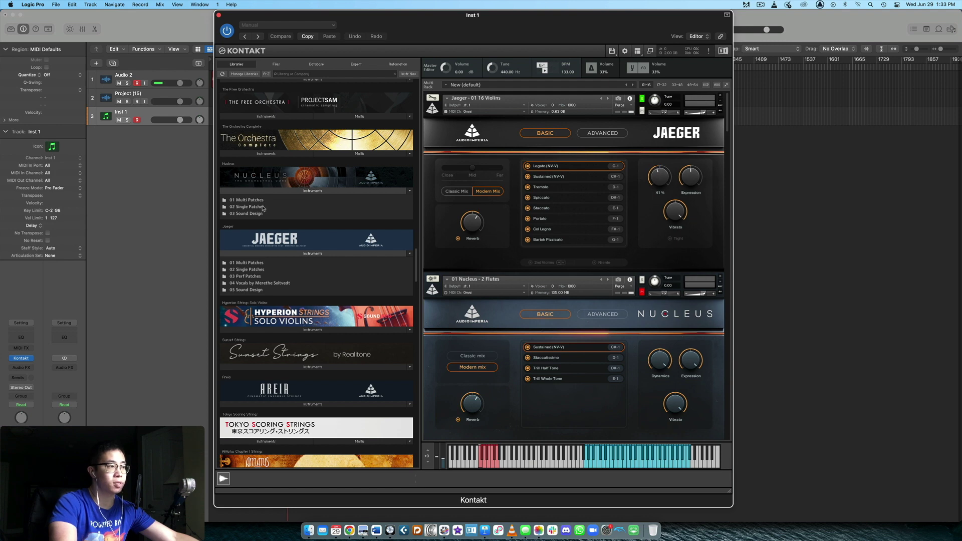
# - Open the single-patch Strings folders of Nucleus (under Sections) and Jaeger to compare their string sections
pyautogui.click(250, 207)
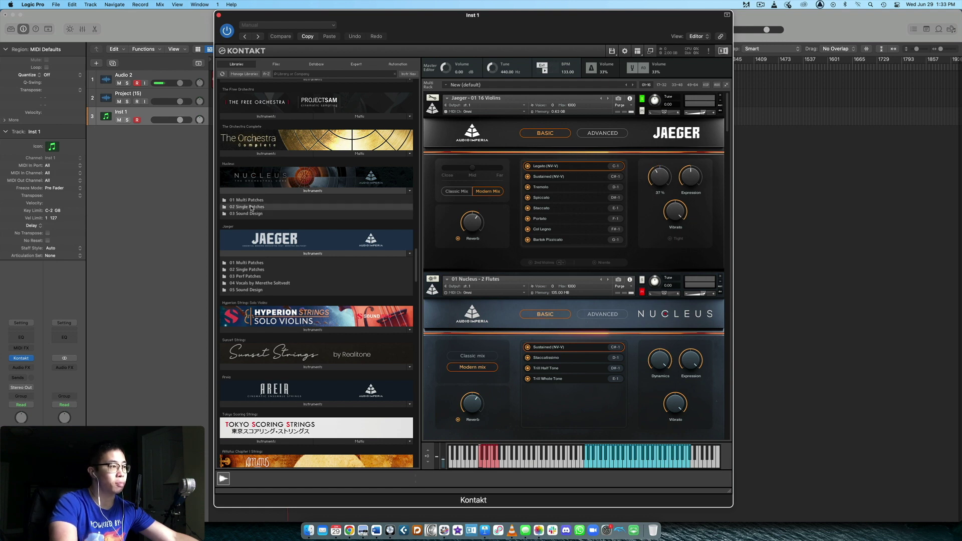
pyautogui.click(248, 284)
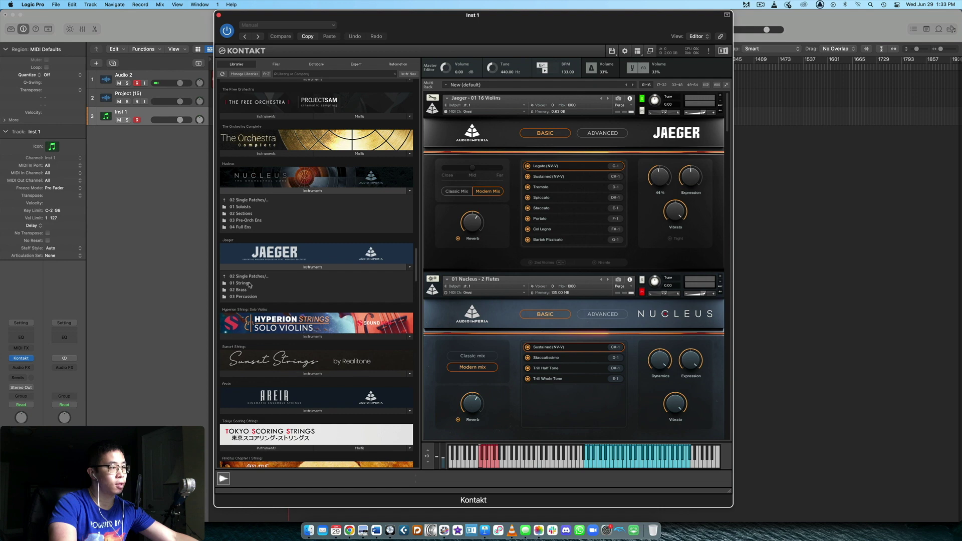
pyautogui.click(249, 285)
pyautogui.click(249, 212)
pyautogui.click(248, 207)
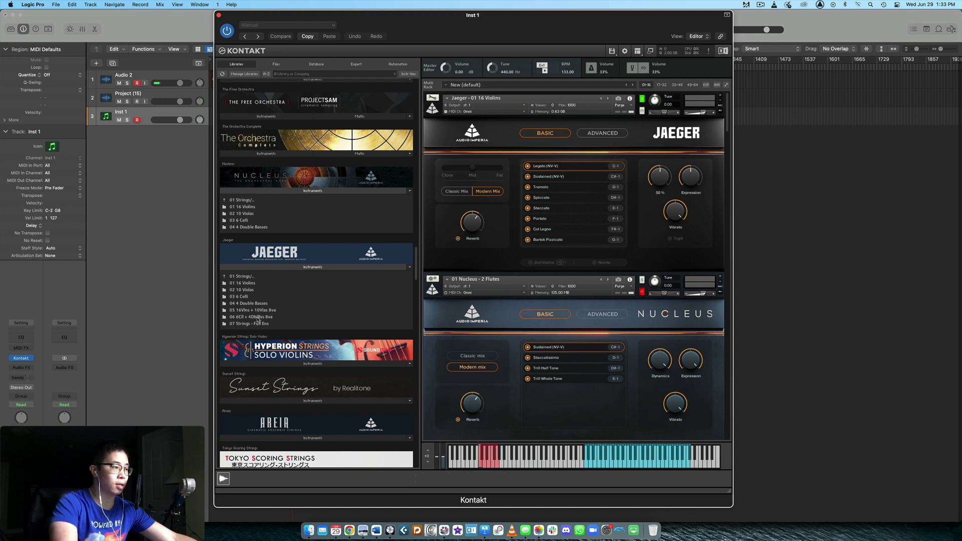
# - Return both libraries from the single-patch Strings folders to their top-level folder lists
pyautogui.click(244, 277)
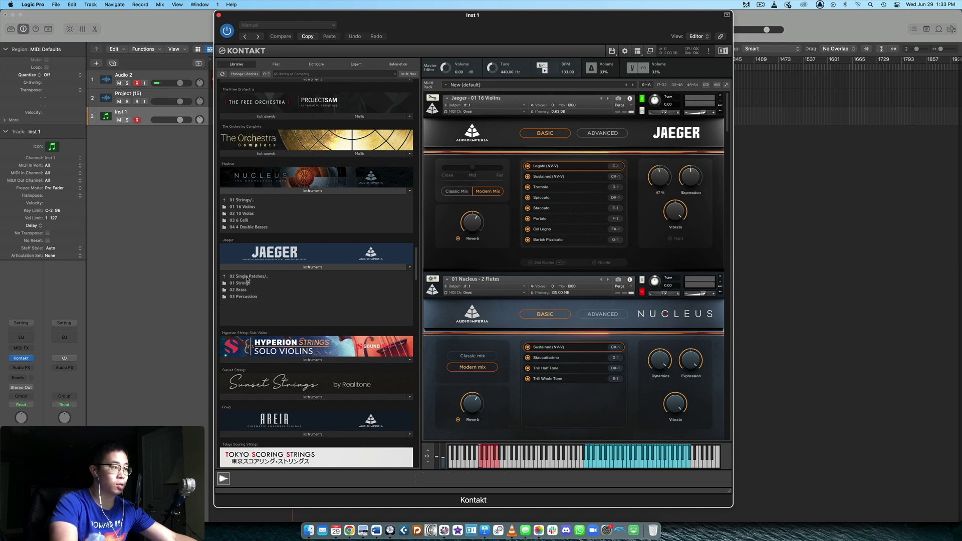
pyautogui.click(238, 200)
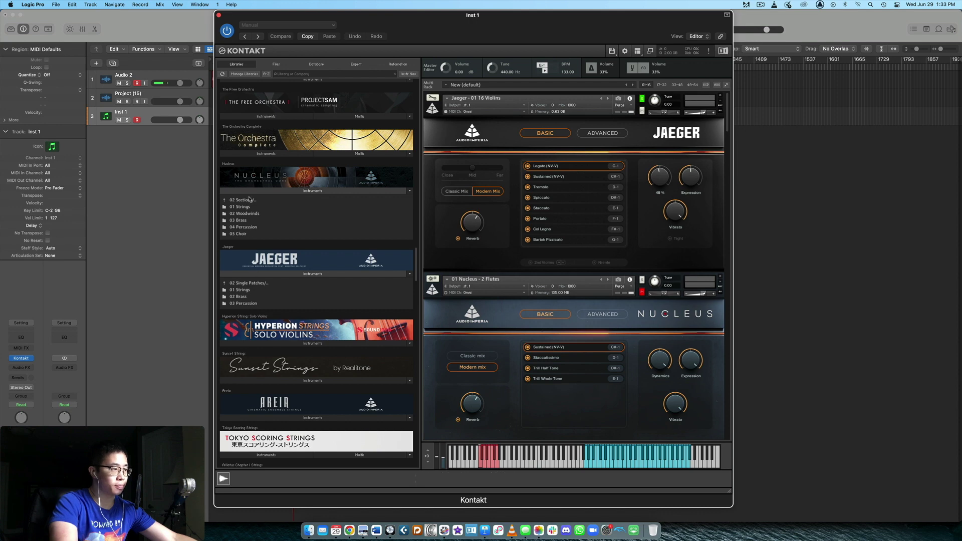
pyautogui.click(249, 200)
pyautogui.click(263, 201)
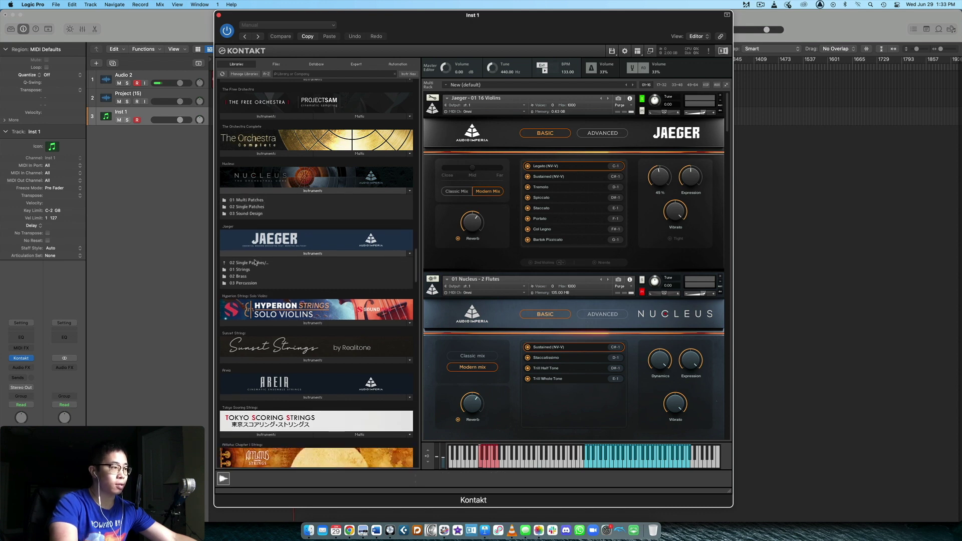
pyautogui.click(256, 262)
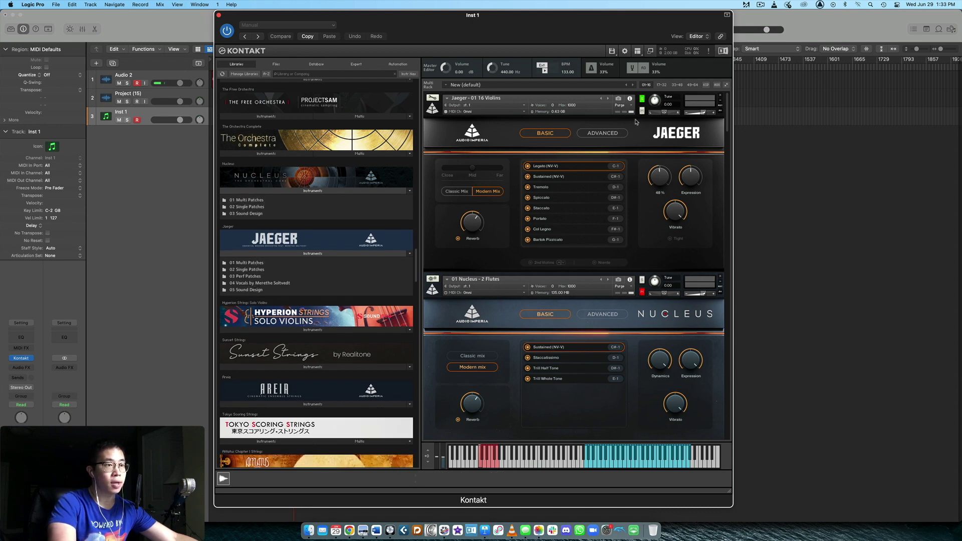
# - Select the Jaeger 16 Violins and audition the Tremolo, Spiccato and Bartok Pizzicato articulations, ending on Bartok Pizzicato
pyautogui.click(617, 142)
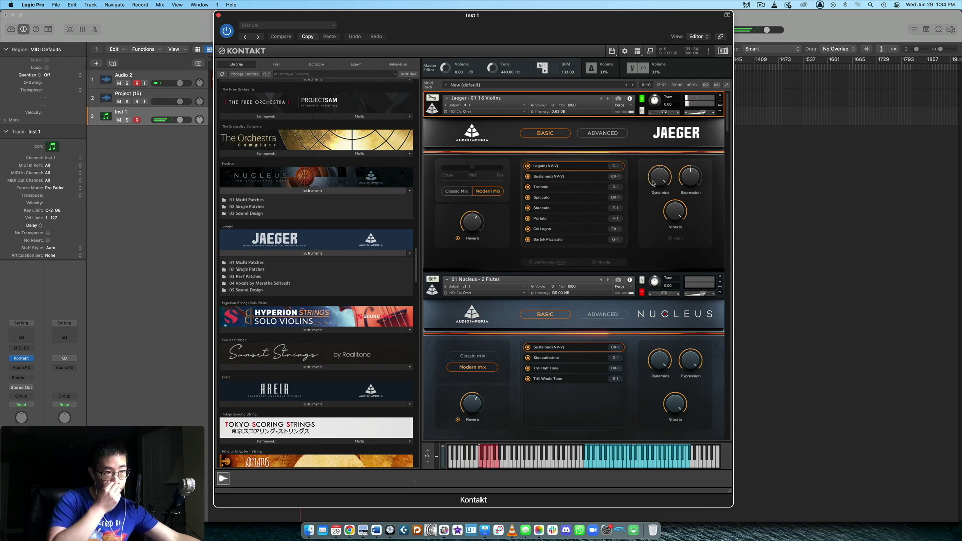
pyautogui.click(553, 189)
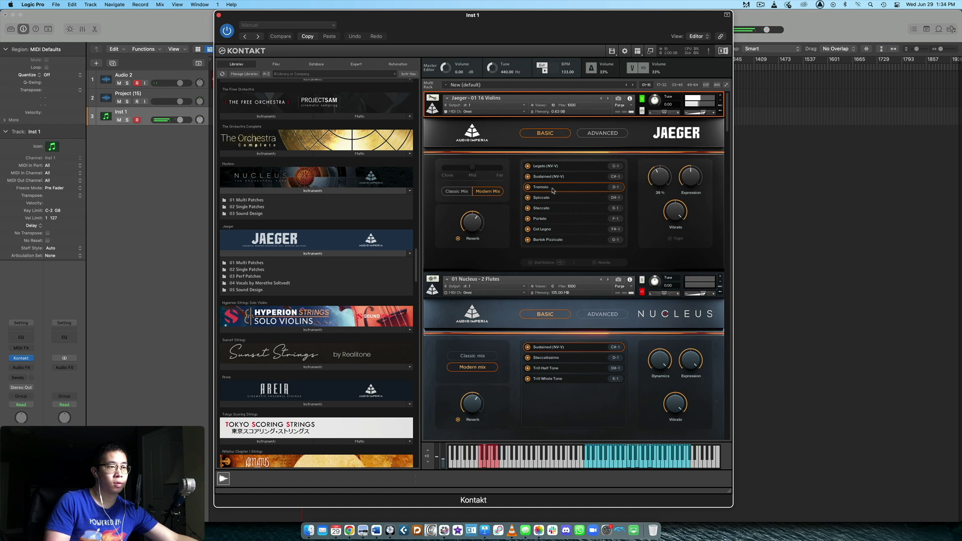
pyautogui.click(554, 200)
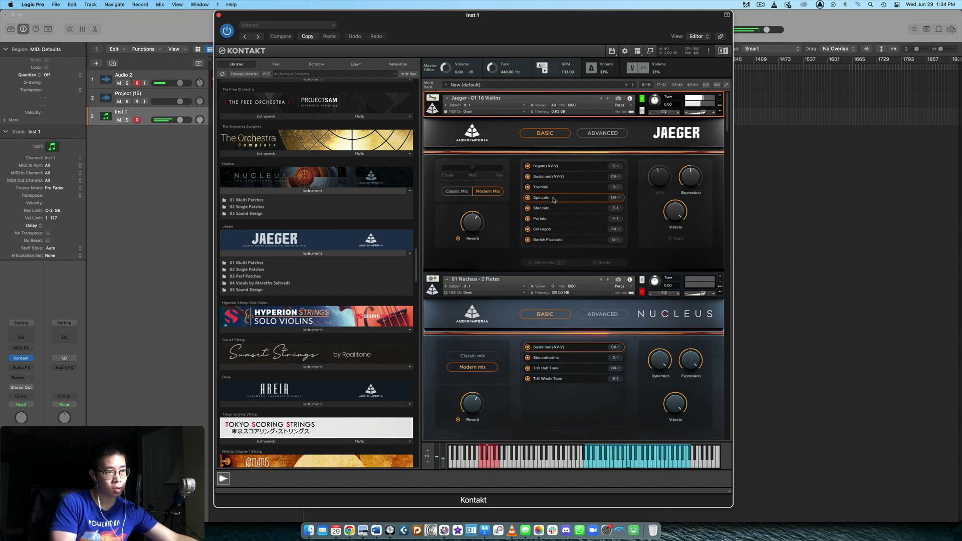
pyautogui.click(551, 240)
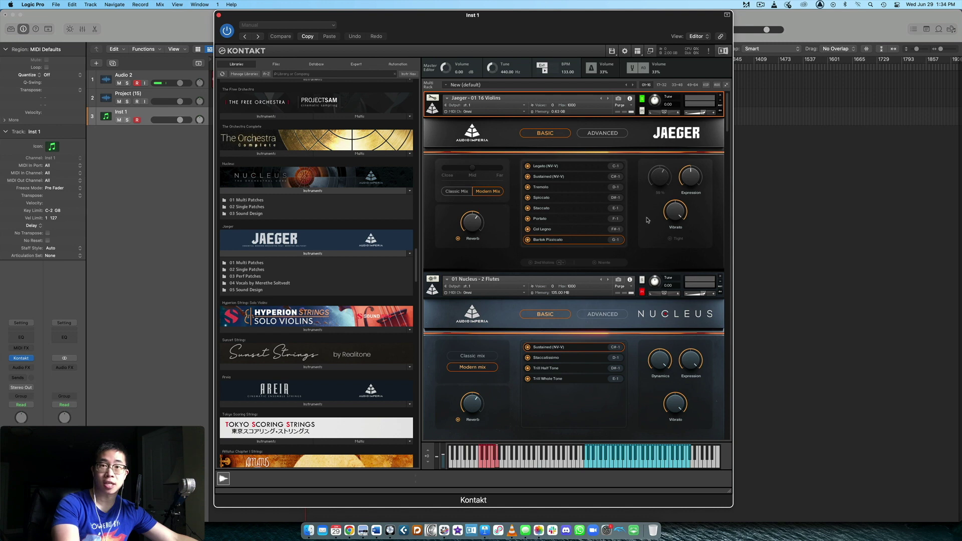
# - Switch the soloed instrument in the rack from Jaeger 16 Violins to Nucleus 2 Flutes
pyautogui.scroll(-4, 649, 216)
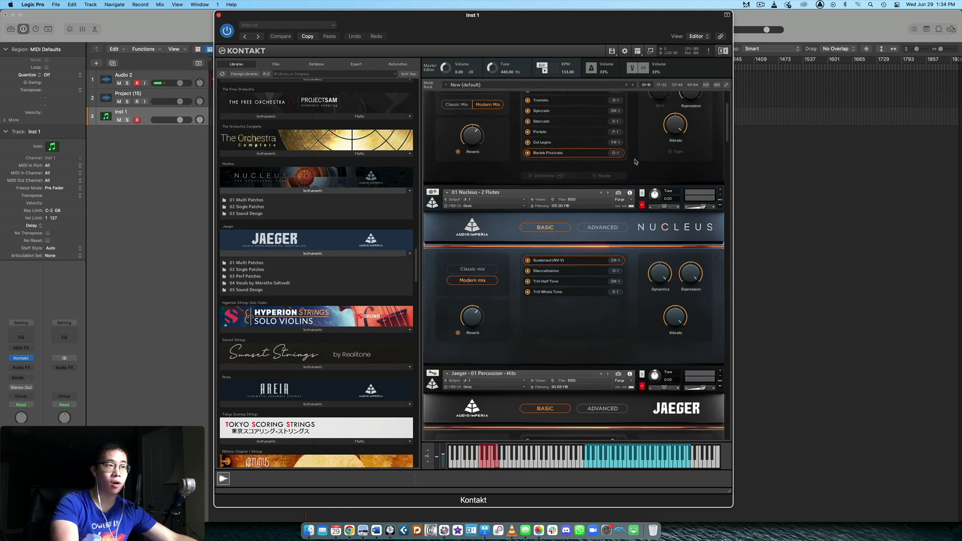
pyautogui.scroll(4, 636, 165)
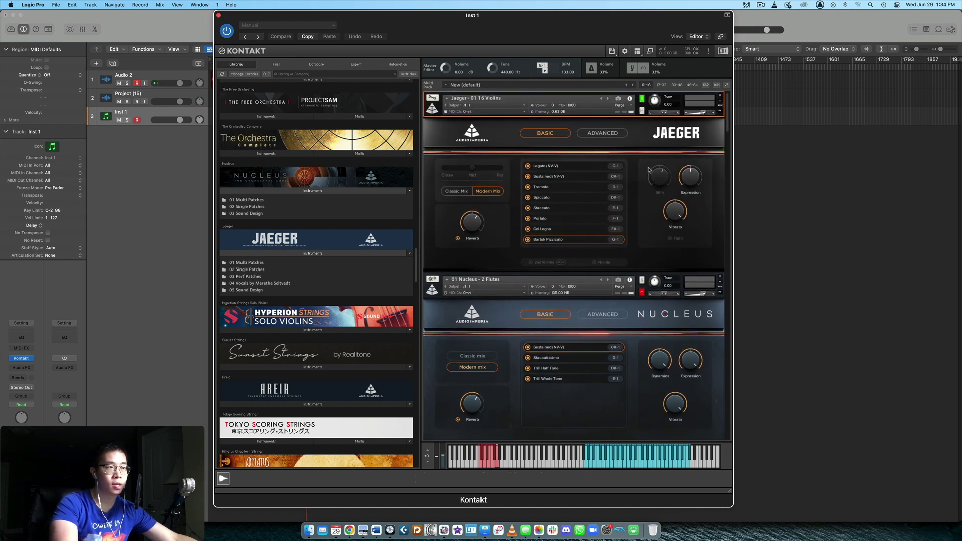
pyautogui.scroll(-3, 663, 233)
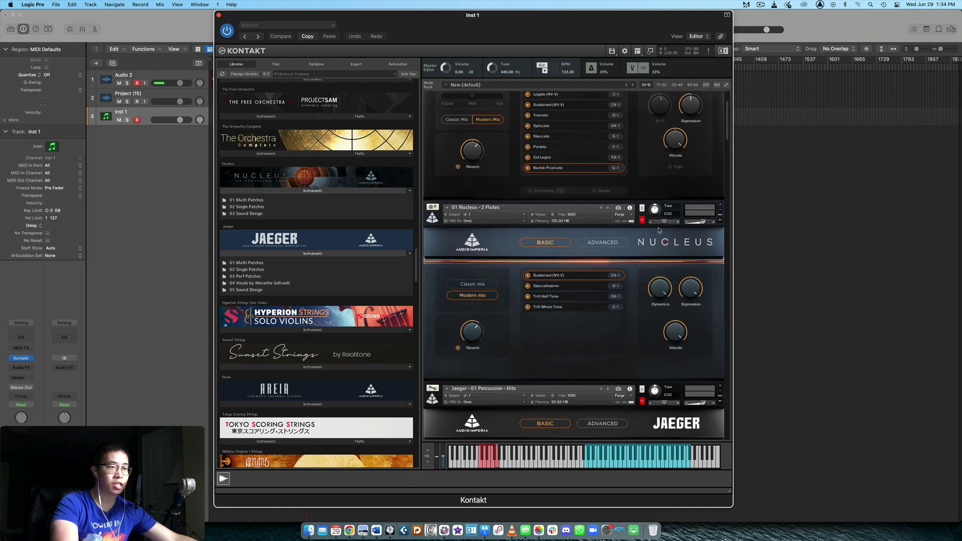
pyautogui.scroll(-1, 651, 275)
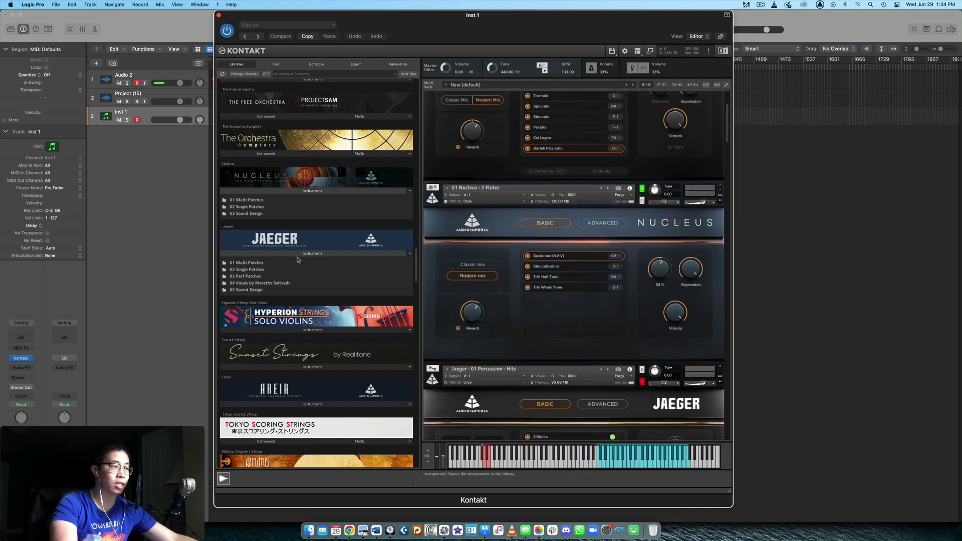
# - Open Jaeger's Multi Patches folder and the Sections folder within Nucleus's Single Patches to compare their instrument groups
pyautogui.click(261, 263)
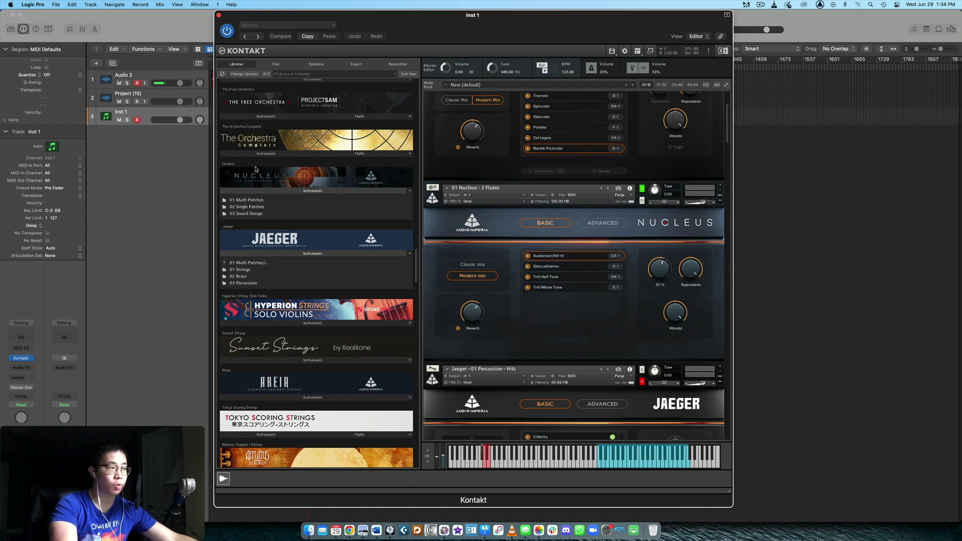
pyautogui.click(251, 206)
pyautogui.click(260, 213)
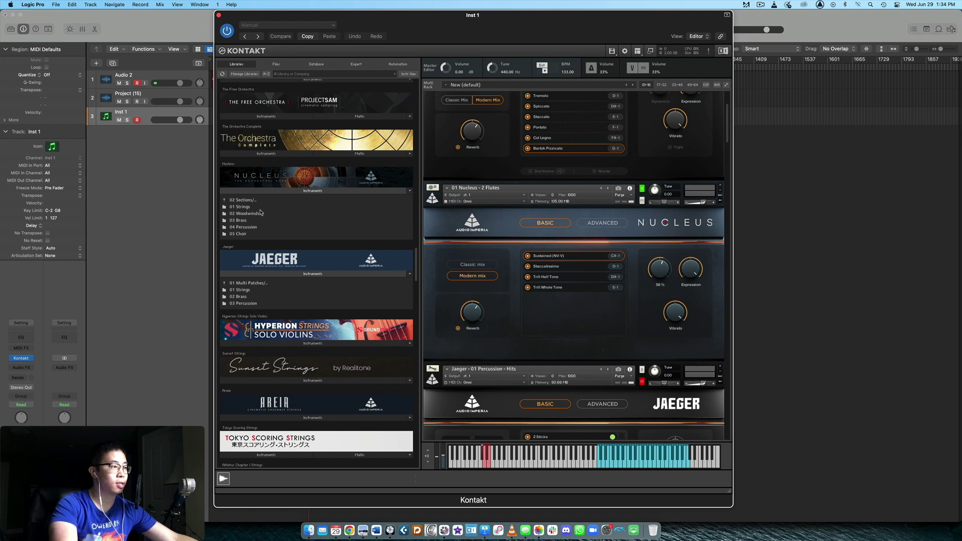
# - Examine the patches in the Woodwinds folder of Nucleus's Sections and return to the parent folder
pyautogui.click(252, 213)
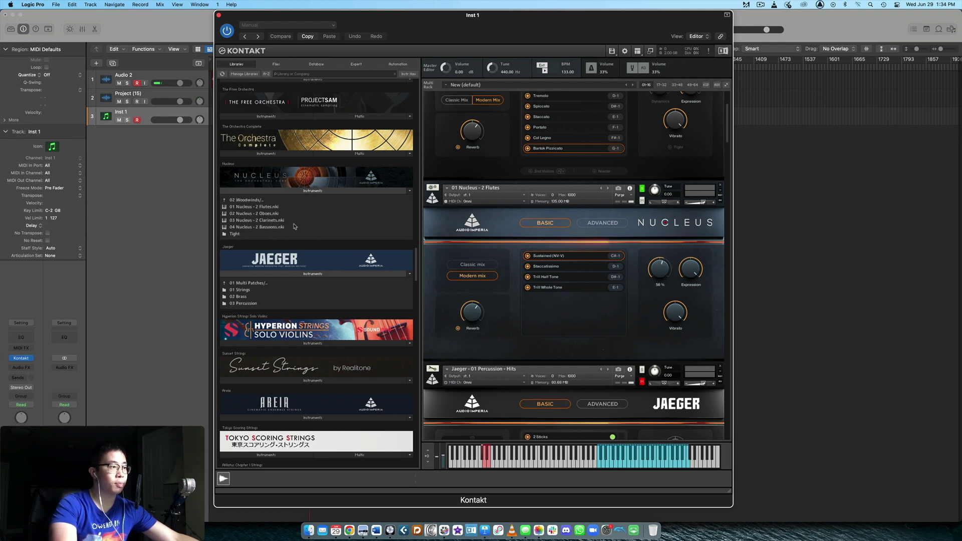
pyautogui.click(251, 200)
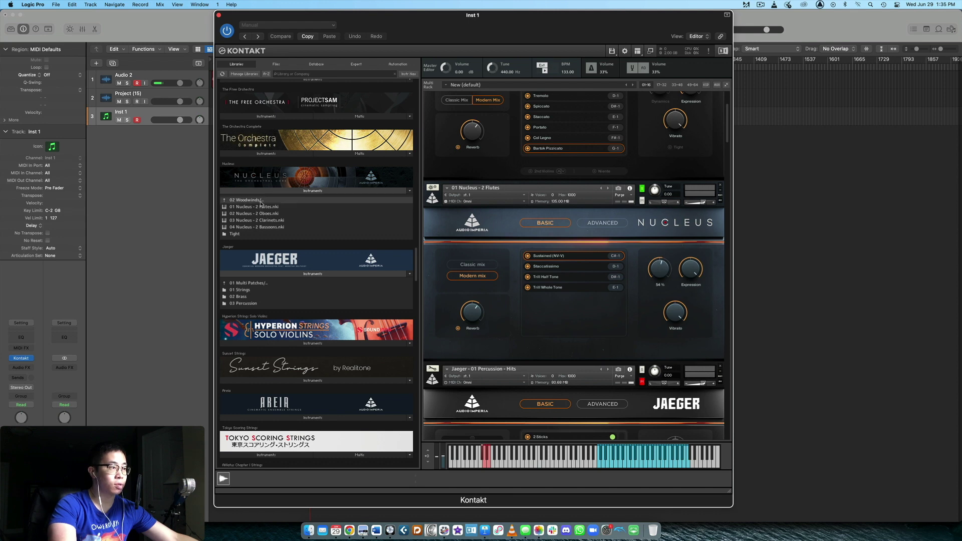
# - Audition the Staccatissimo, Trill Half Tone and Trill Whole Tone articulations of Nucleus 2 Flutes, ending on Trill Whole Tone
pyautogui.scroll(-2, 642, 233)
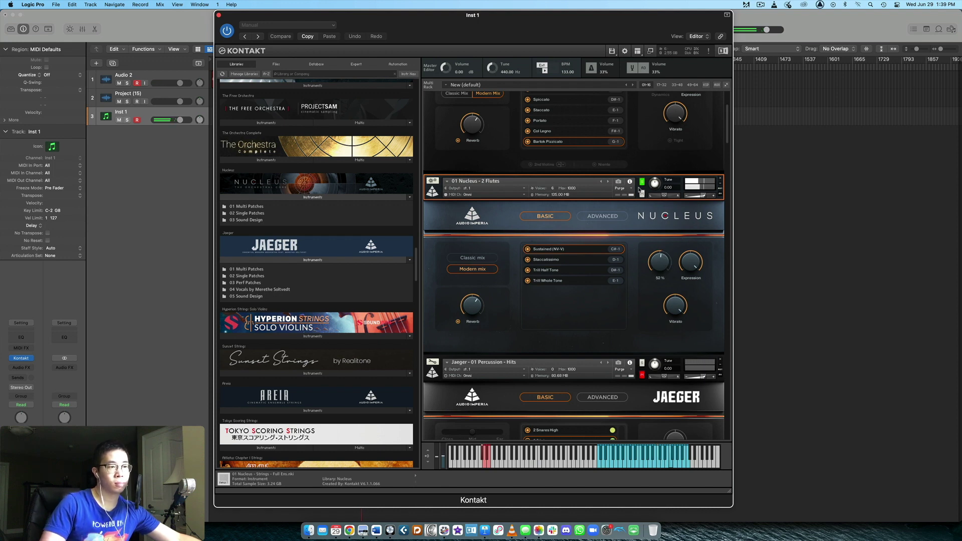
pyautogui.click(566, 259)
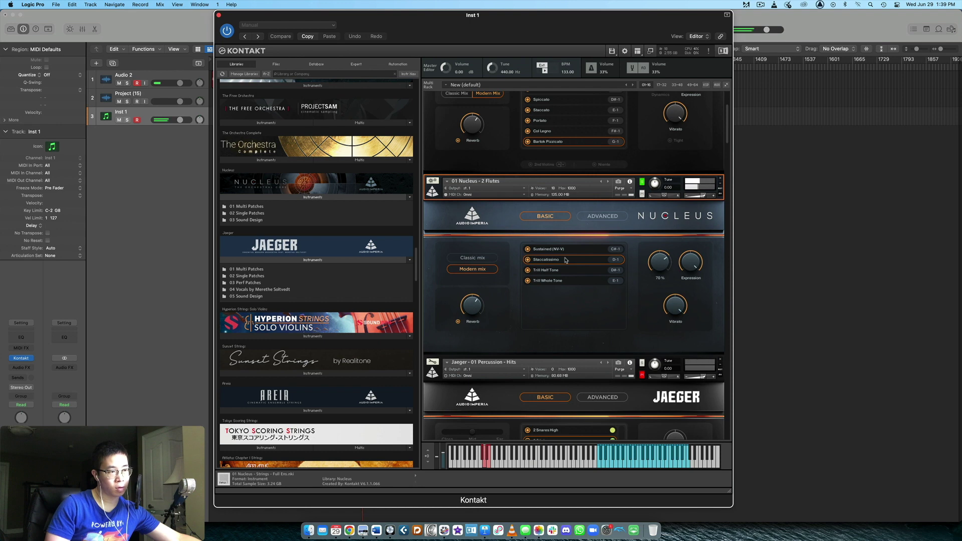
pyautogui.click(572, 271)
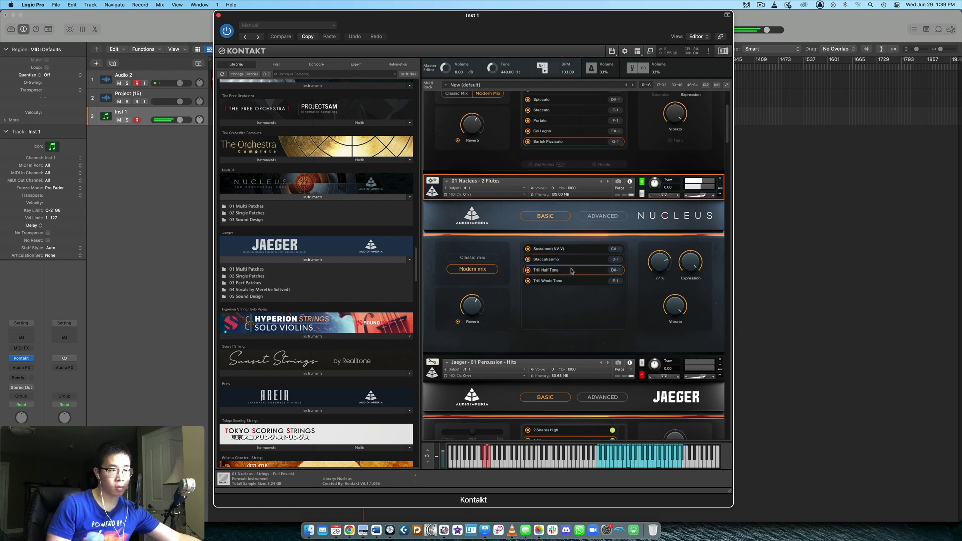
pyautogui.click(568, 280)
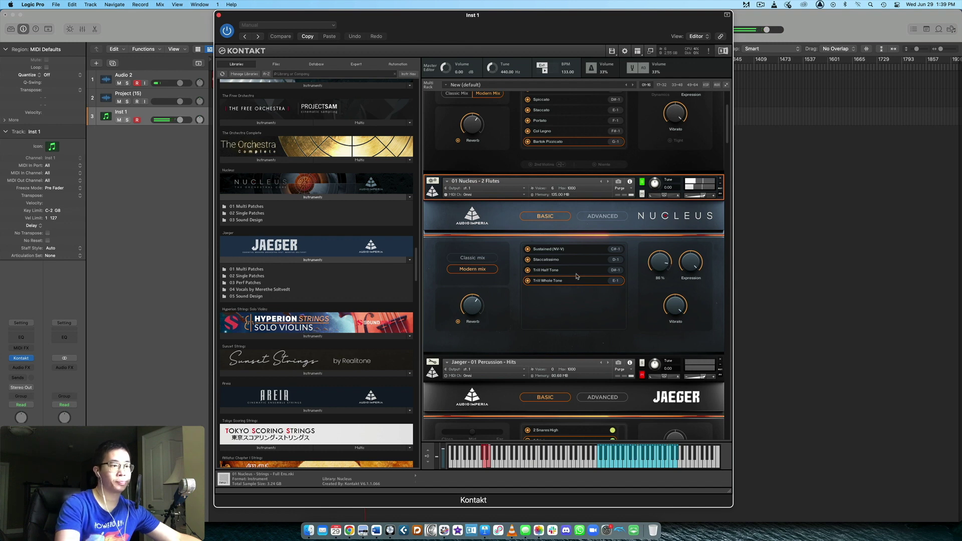
# - Open the Percussion folder inside Nucleus's Multi Patches, under Sections
pyautogui.scroll(-5, 612, 316)
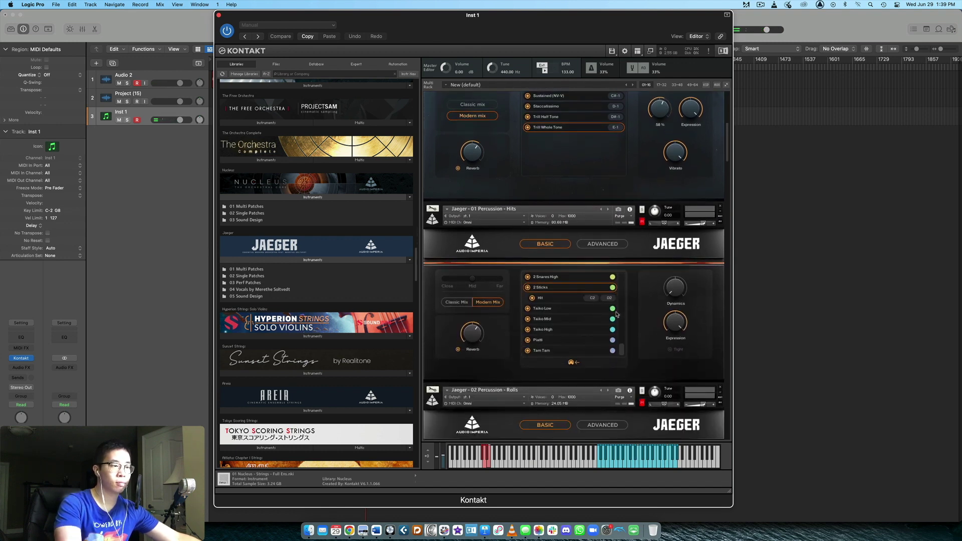
pyautogui.scroll(-2, 659, 289)
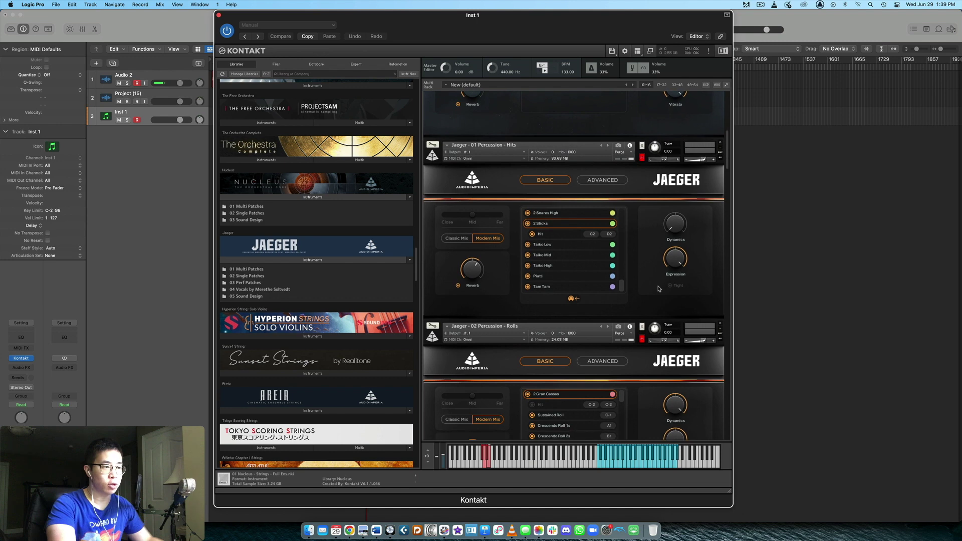
pyautogui.click(258, 213)
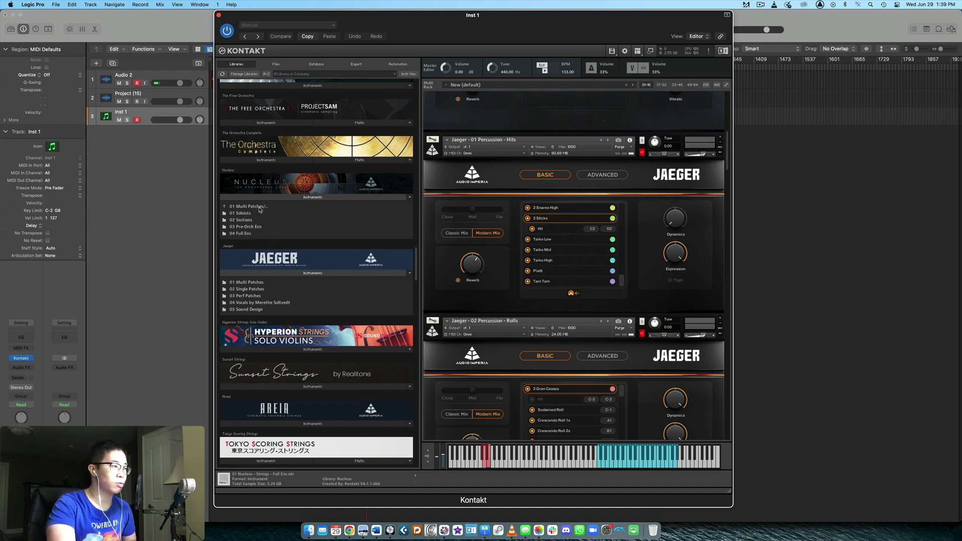
pyautogui.click(249, 222)
pyautogui.click(250, 234)
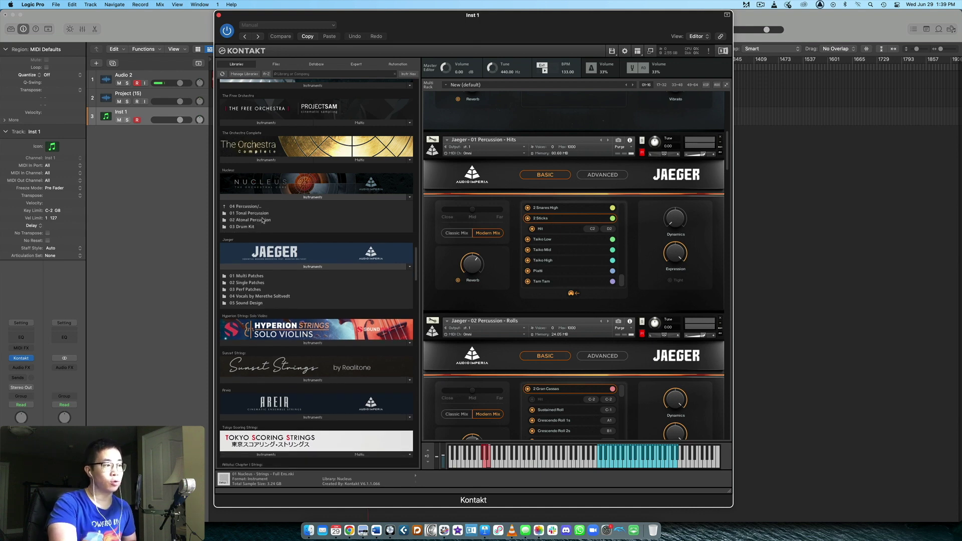
# - Look through Nucleus's Tonal Percussion, Atonal Percussion and Drum Kit folders, ending back in the Percussion folder
pyautogui.click(264, 214)
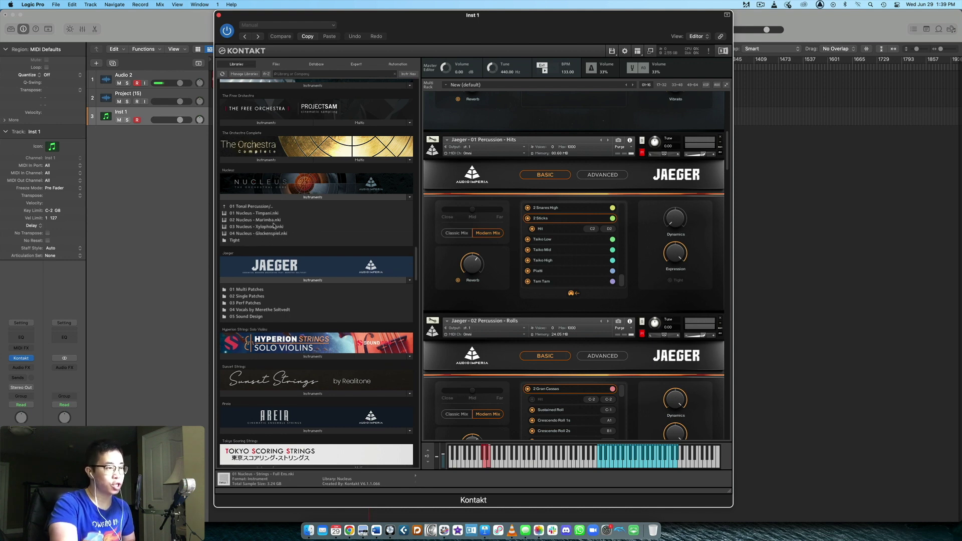
pyautogui.click(265, 207)
pyautogui.click(263, 219)
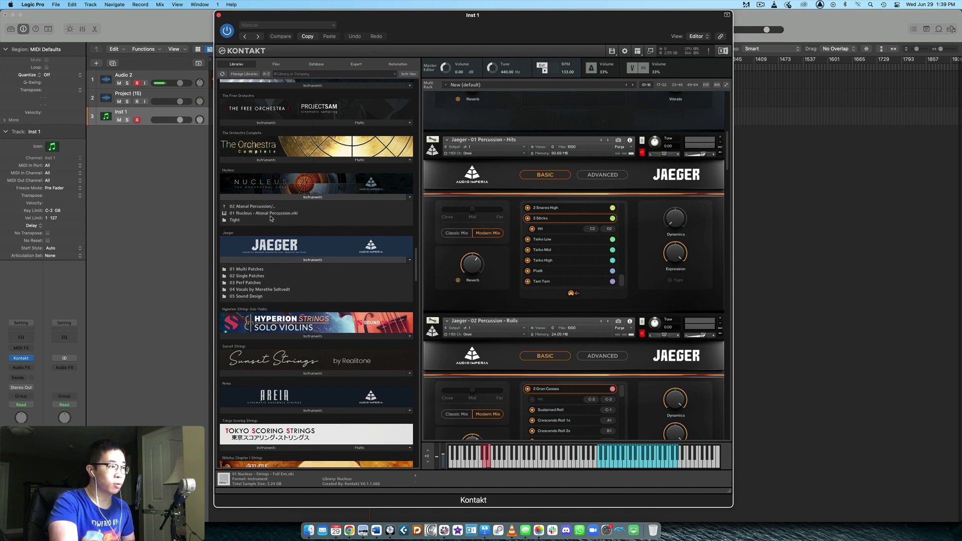
pyautogui.click(266, 207)
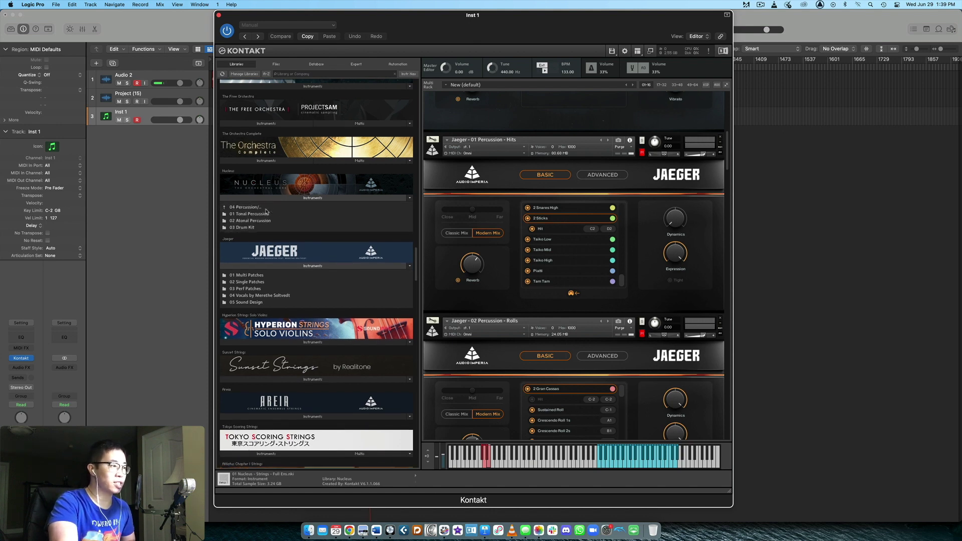
pyautogui.click(249, 228)
pyautogui.click(256, 207)
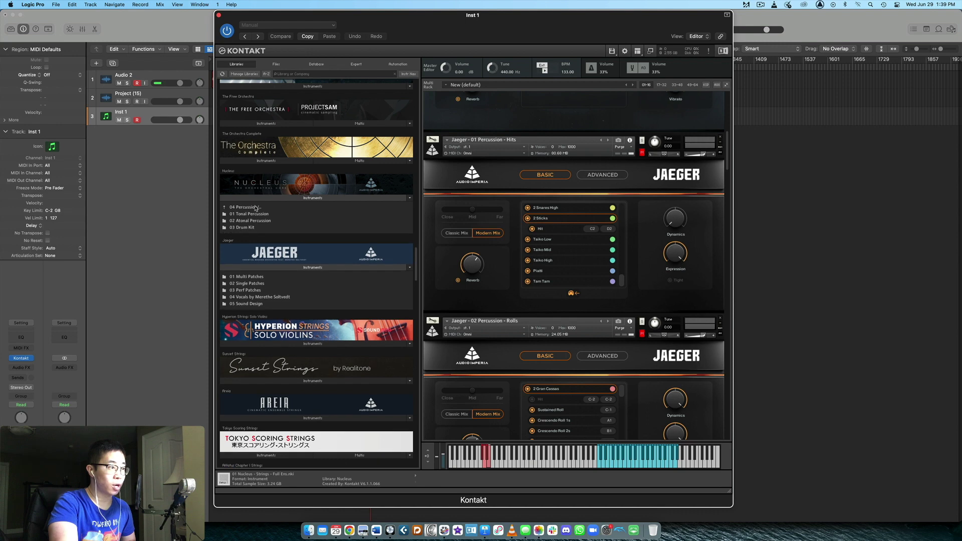
# - Open the Percussion folder inside Jaeger's Multi Patches to compare its patches
pyautogui.click(249, 278)
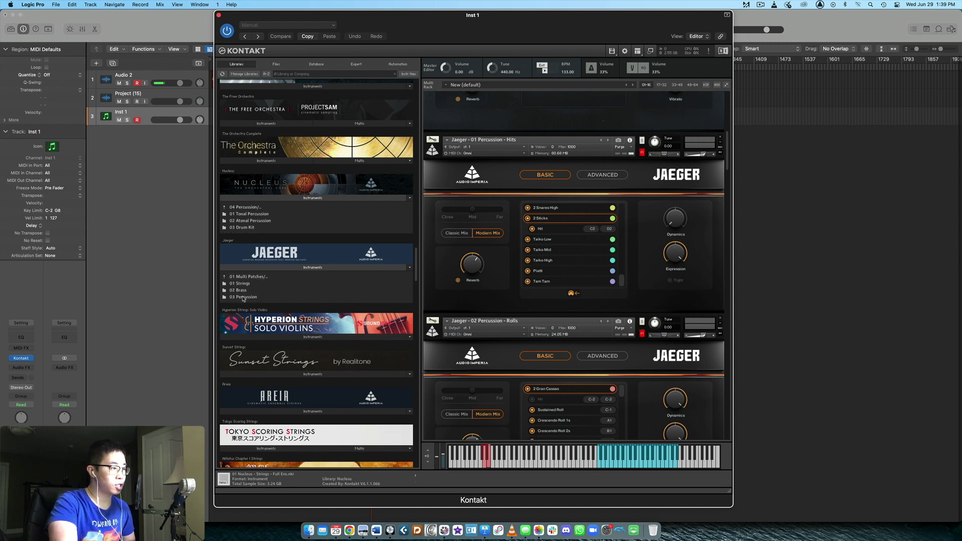
pyautogui.click(243, 297)
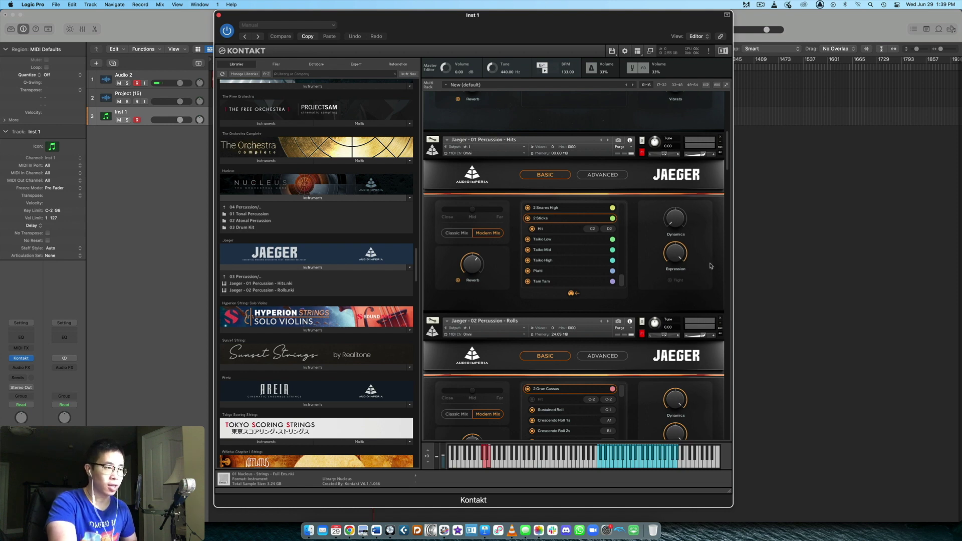
# - Solo Jaeger 01 Percussion - Hits and audition its low tom, low snare and high snare hits on the virtual keyboard
pyautogui.scroll(3, 709, 267)
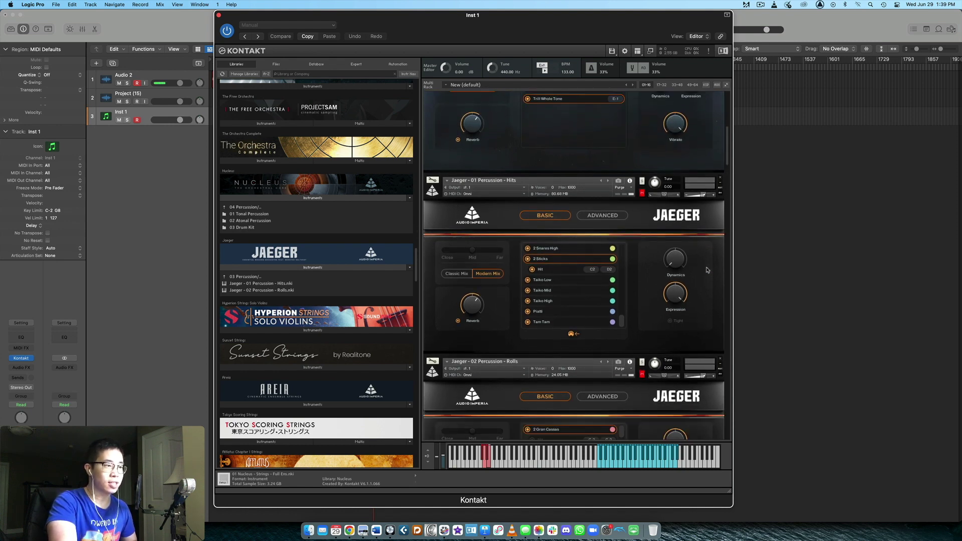
pyautogui.scroll(-1, 708, 269)
pyautogui.click(643, 170)
pyautogui.scroll(-1, 699, 208)
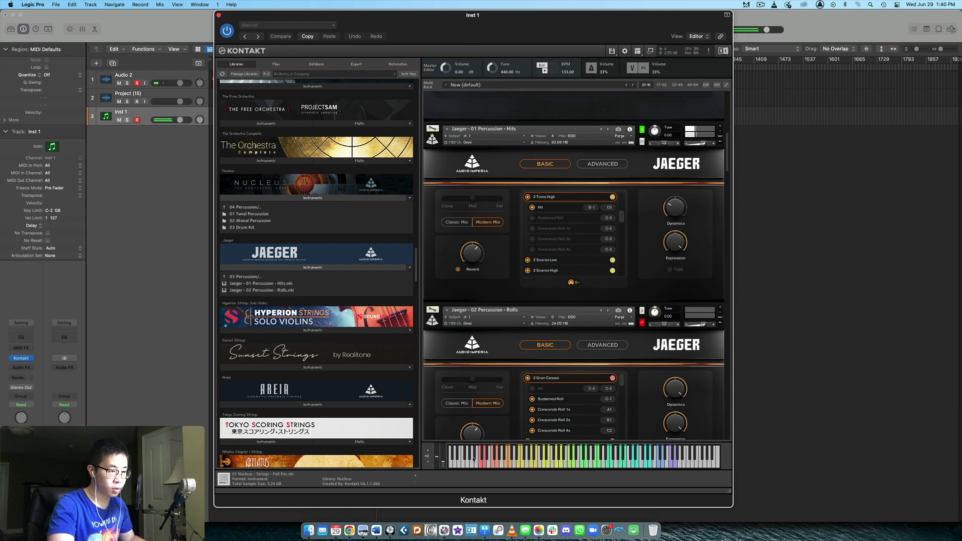
pyautogui.click(493, 466)
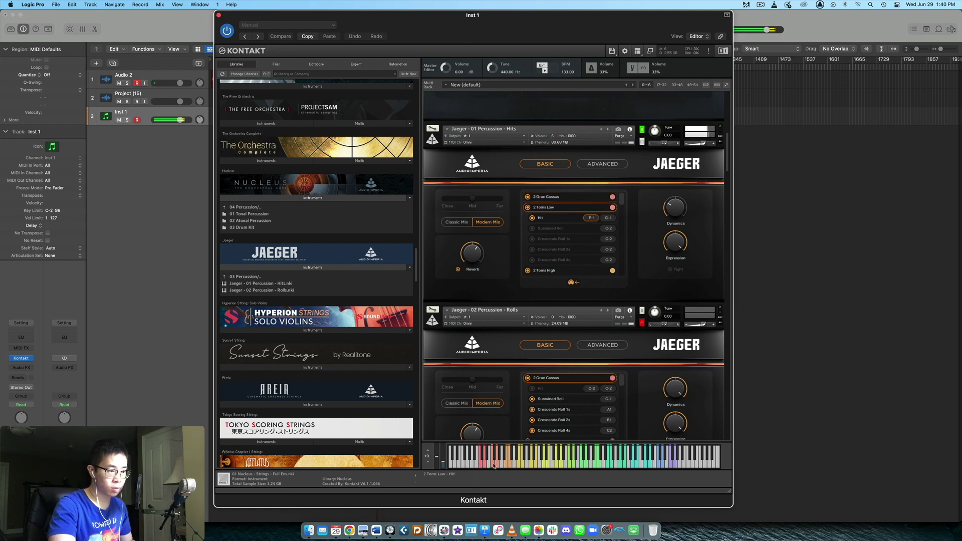
pyautogui.click(511, 464)
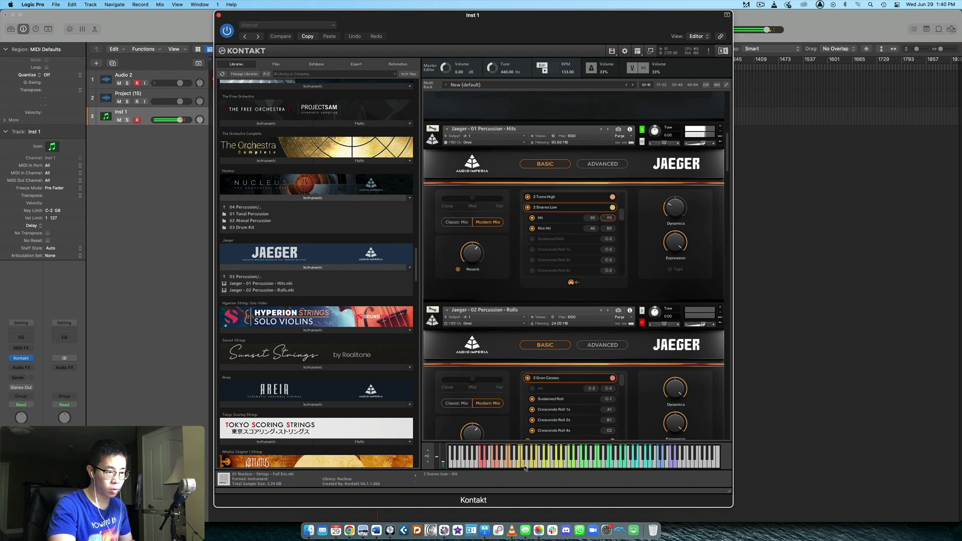
pyautogui.click(546, 466)
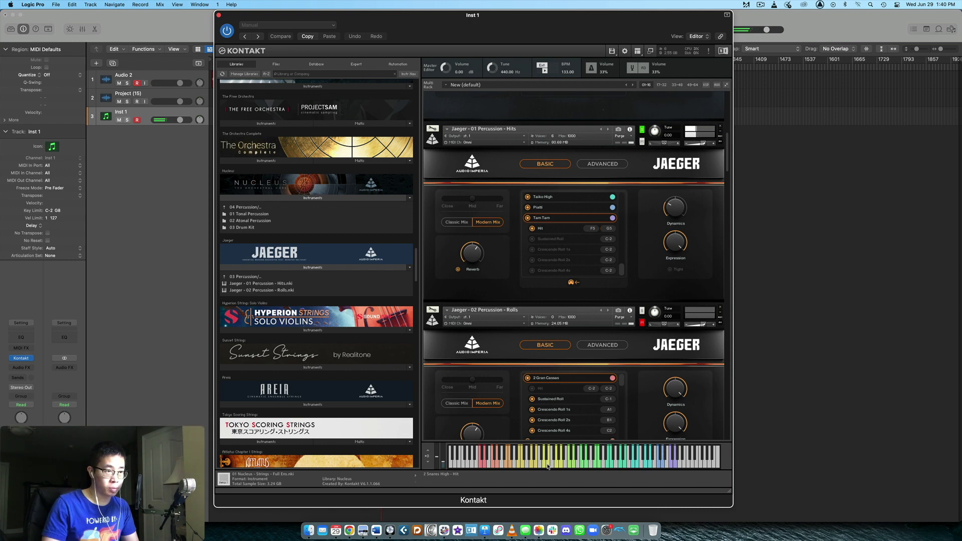
# - Switch the soloed instrument to Jaeger 02 Percussion - Rolls and audition its rolls
pyautogui.scroll(-1, 645, 226)
pyautogui.scroll(-5, 644, 221)
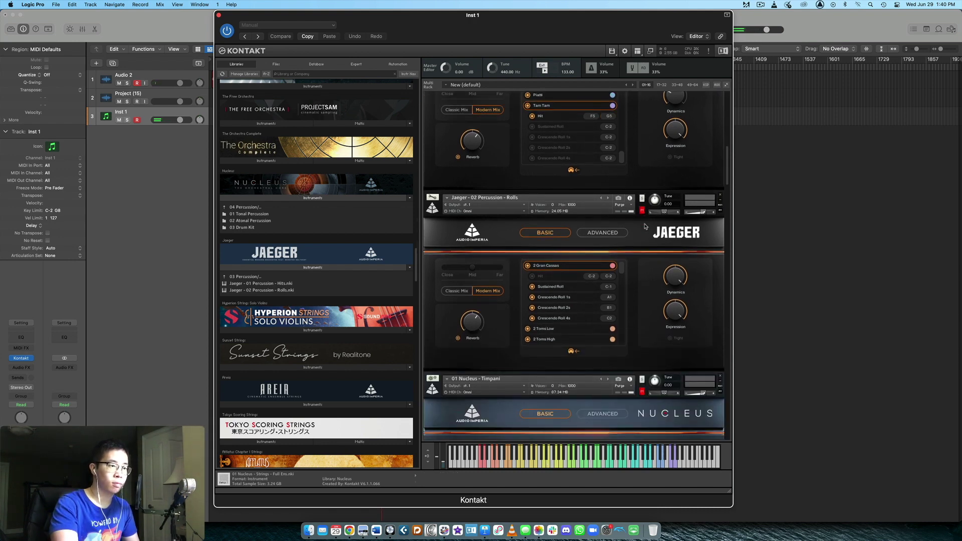
pyautogui.click(638, 207)
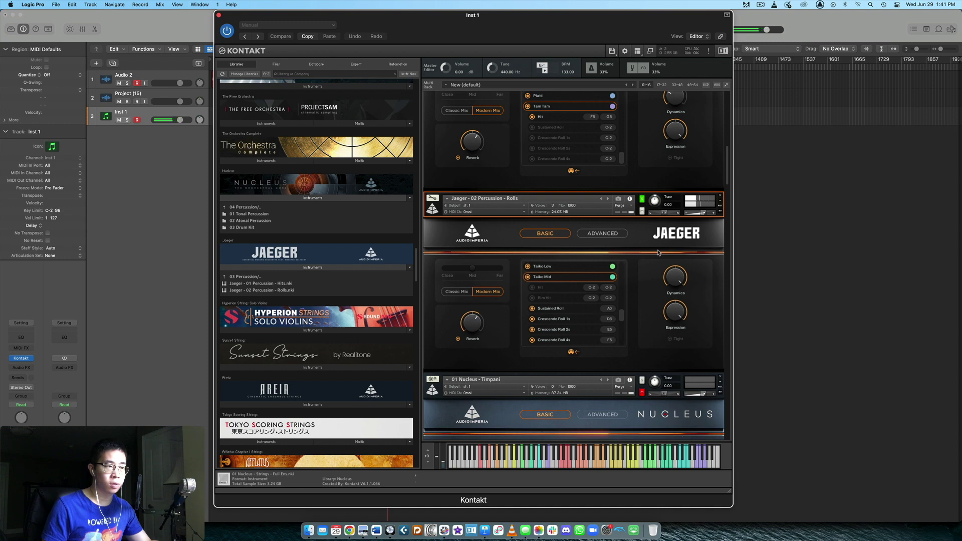
# - Select Nucleus Timpani in the rack and make it the soloed instrument
pyautogui.scroll(-5, 658, 254)
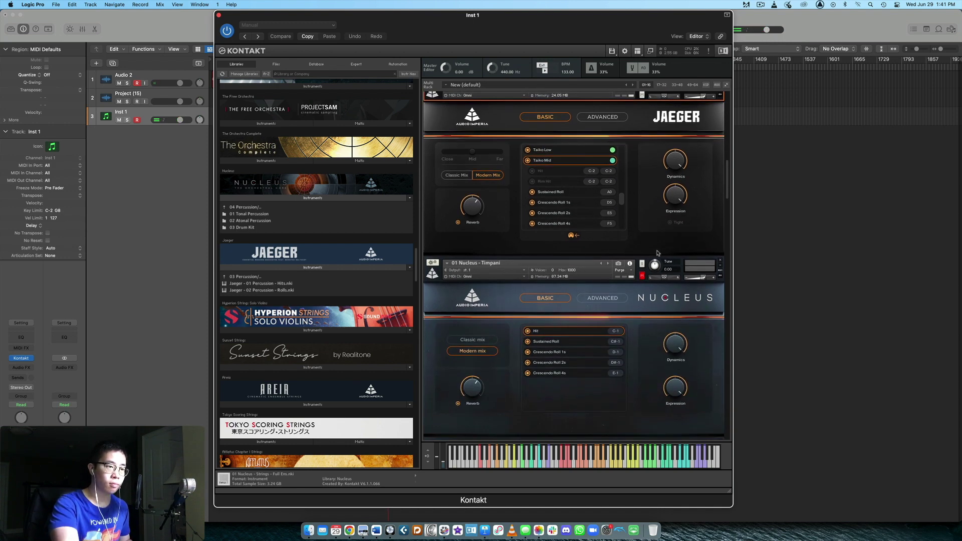
pyautogui.scroll(-3, 658, 253)
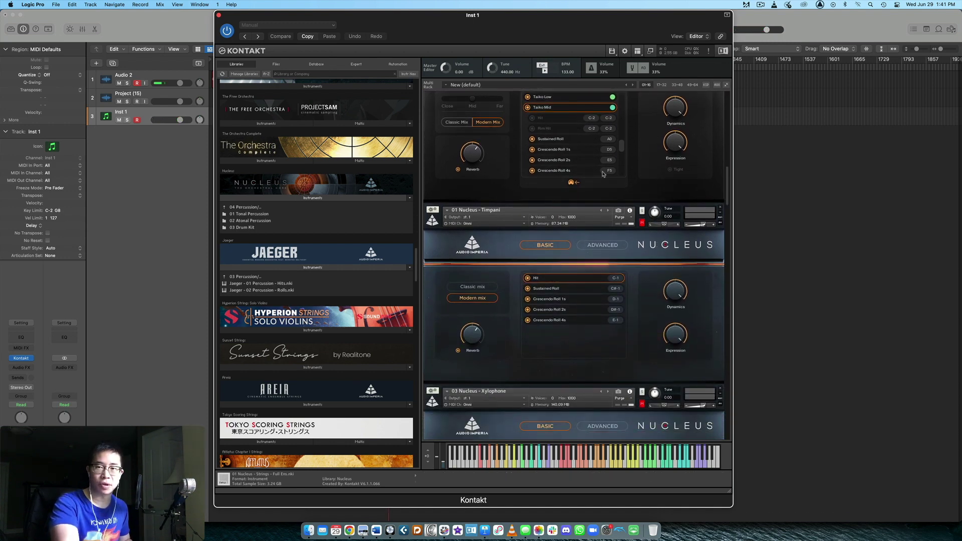
pyautogui.scroll(-1, 649, 187)
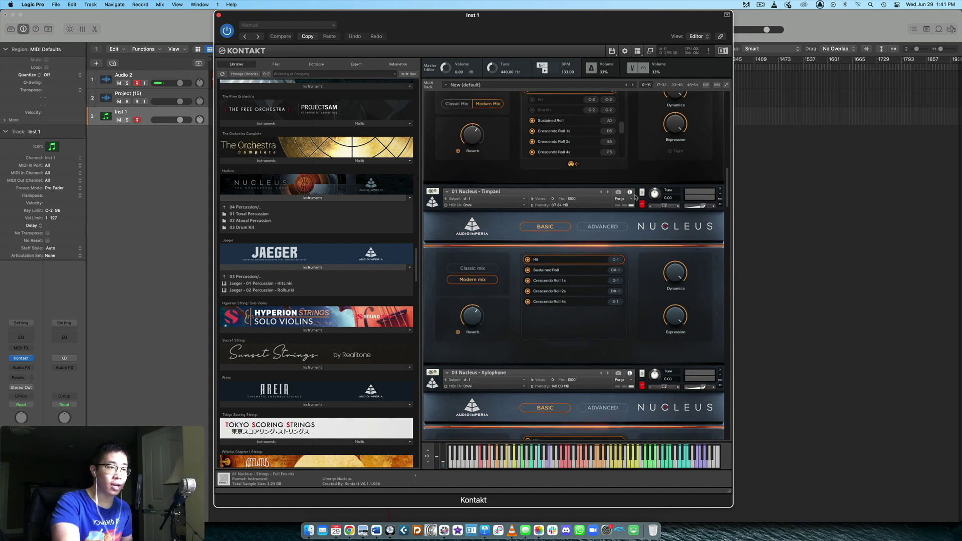
pyautogui.click(639, 200)
pyautogui.scroll(-1, 641, 210)
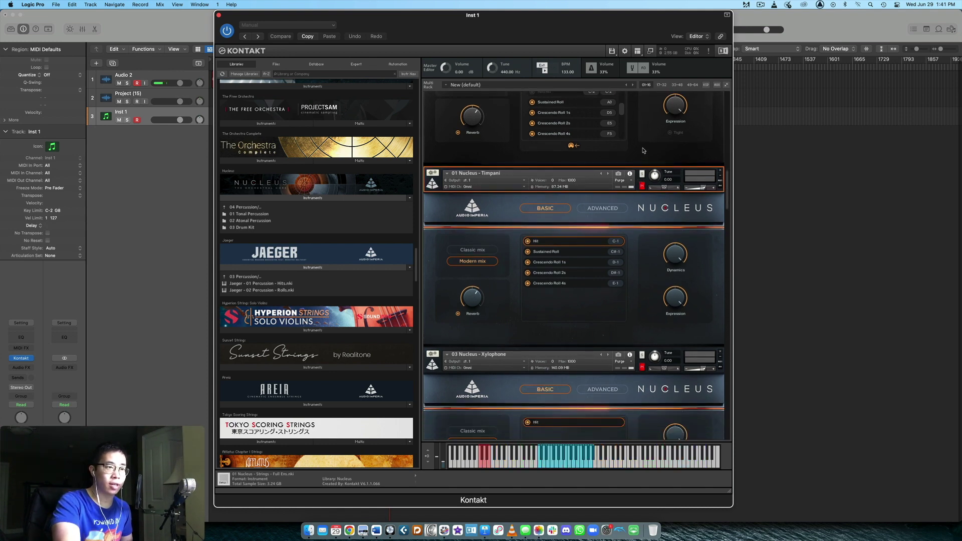
pyautogui.click(642, 175)
pyautogui.scroll(-1, 651, 205)
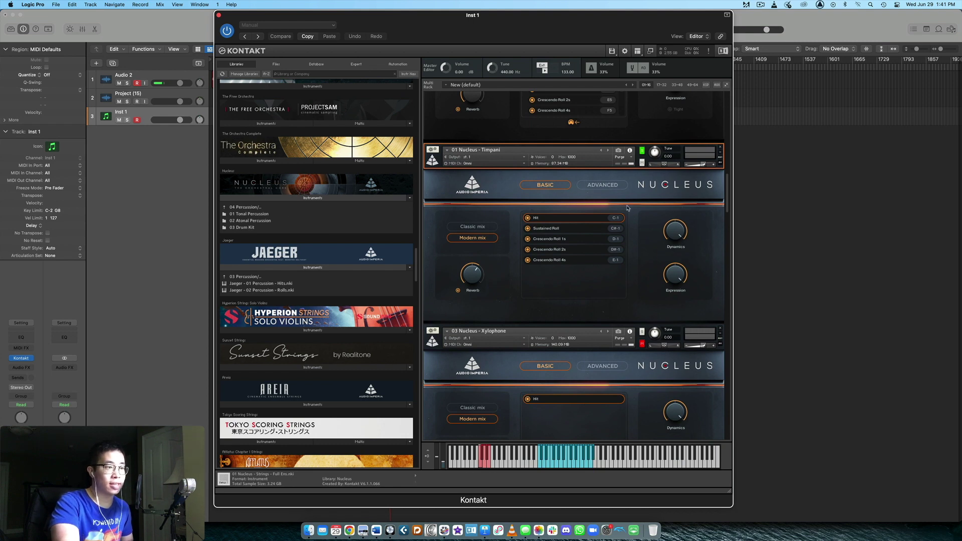
# - Check Nucleus's Tonal Percussion folder and return to Percussion, and audition the Timpani's Hit and Sustained Roll, ending on Sustained Roll
pyautogui.doubleClick(264, 214)
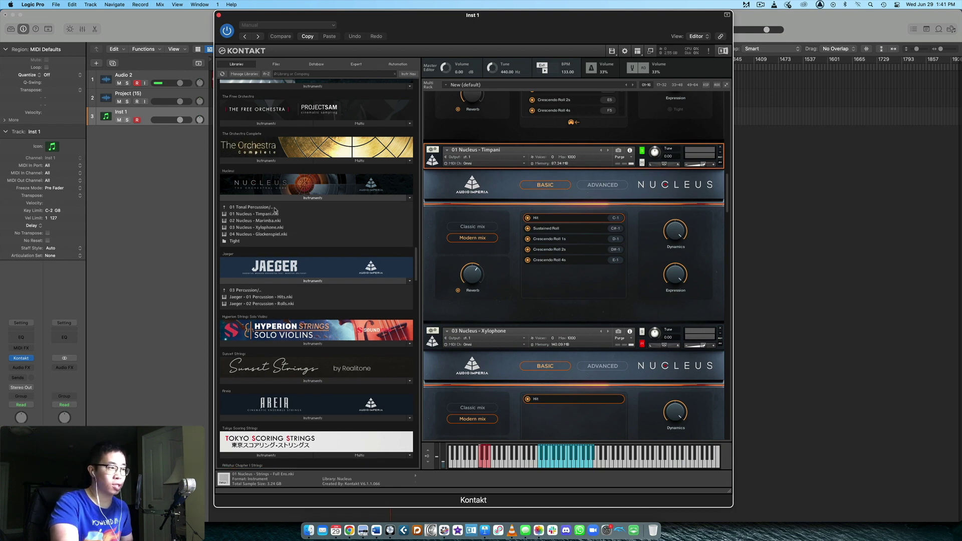
pyautogui.doubleClick(273, 207)
pyautogui.scroll(-1, 671, 200)
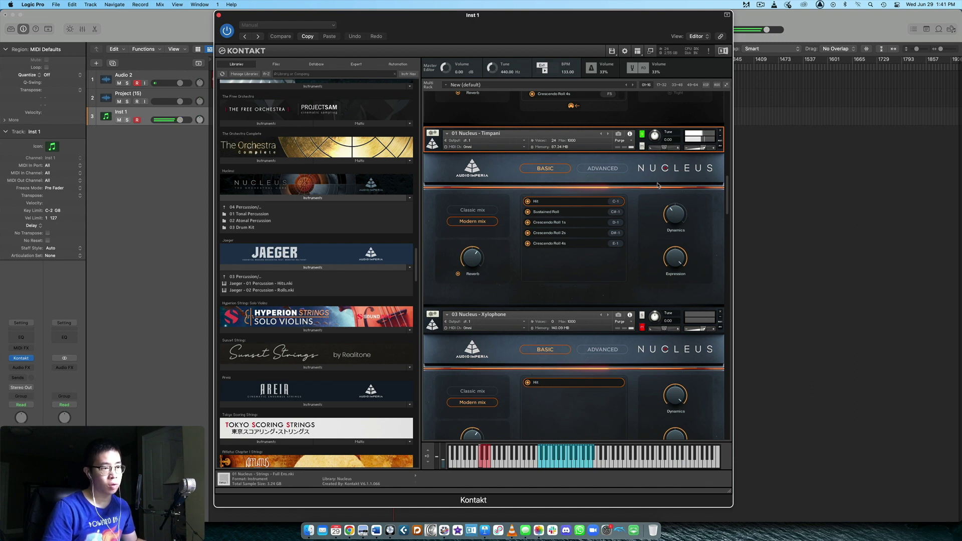
pyautogui.click(573, 215)
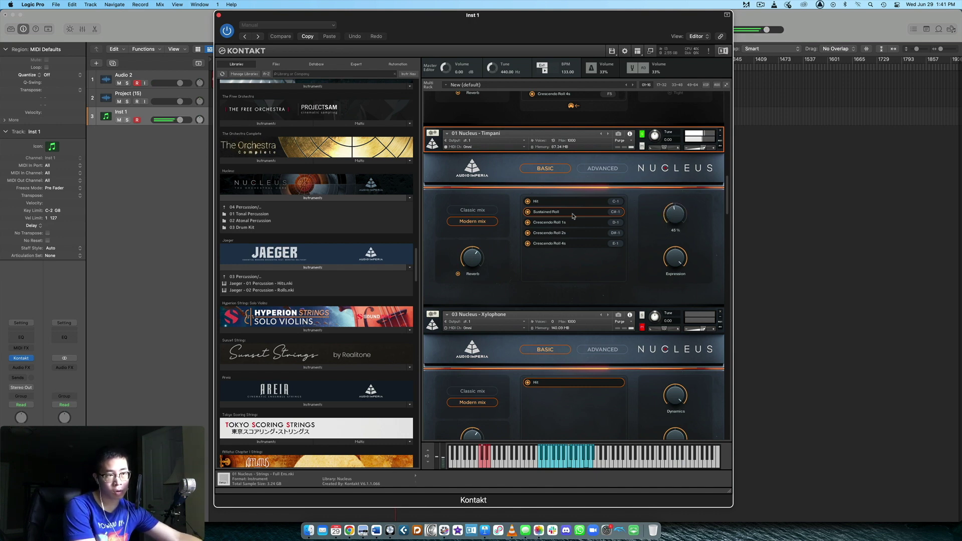
# - Switch the soloed instrument to Nucleus Xylophone and audition its Hit articulation
pyautogui.scroll(-5, 573, 215)
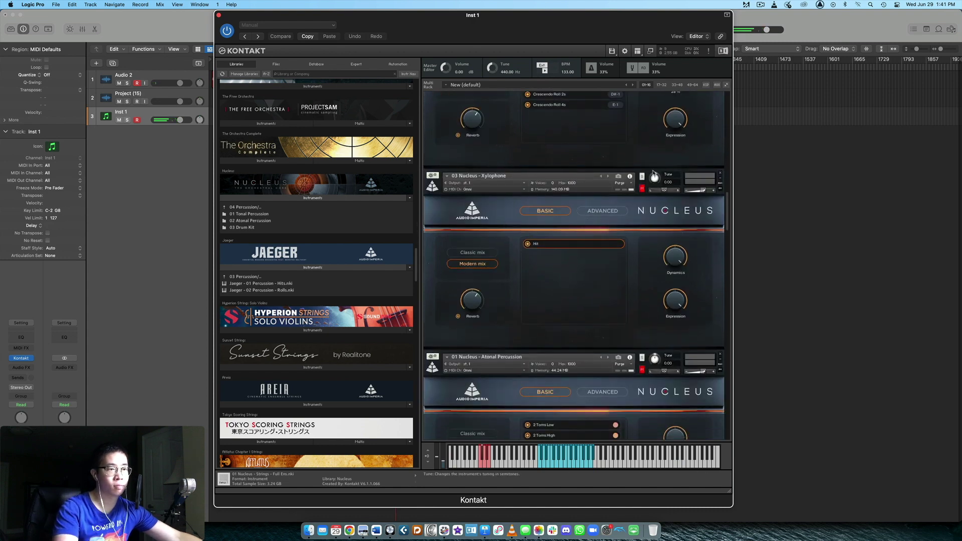
pyautogui.click(637, 181)
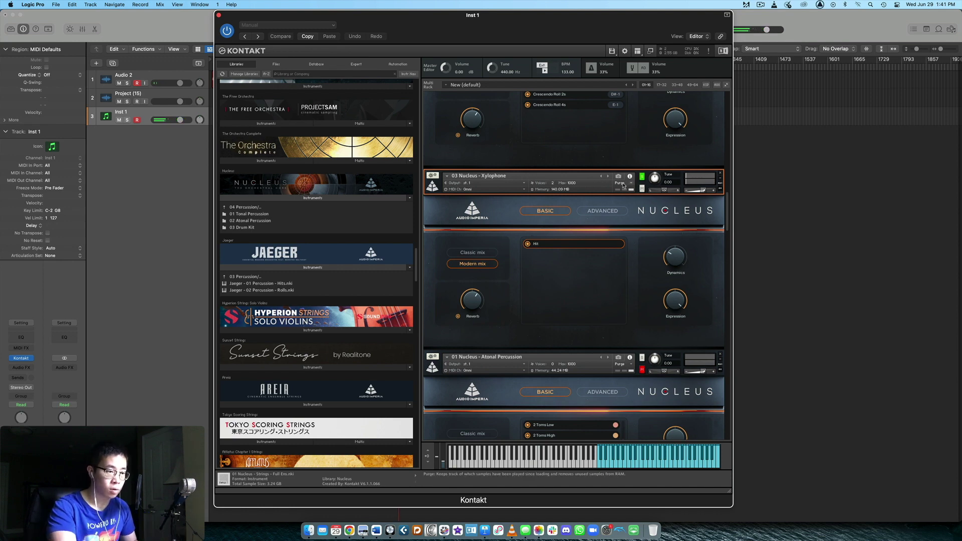
# - Move the solo from Nucleus Xylophone to Nucleus Atonal Percussion
pyautogui.scroll(-5, 638, 206)
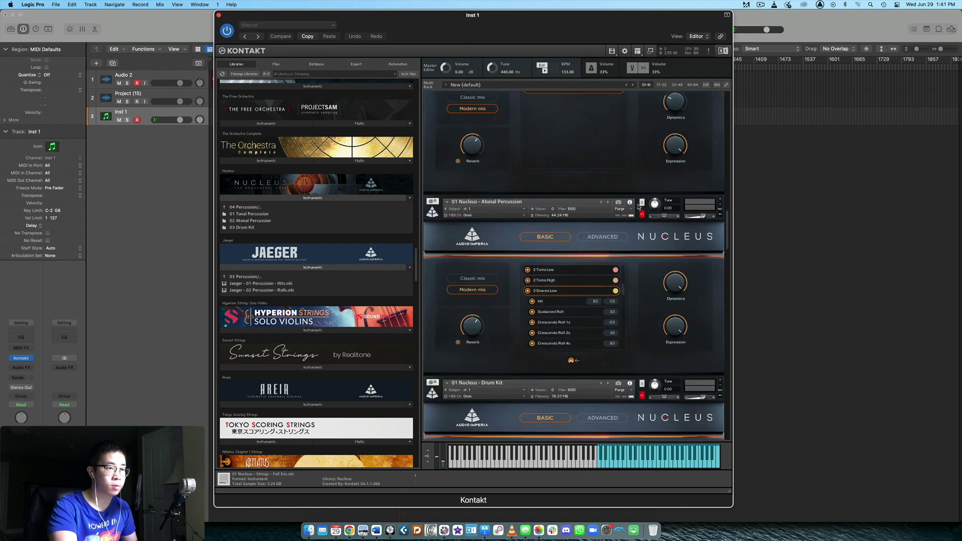
pyautogui.scroll(-1, 639, 206)
pyautogui.click(639, 192)
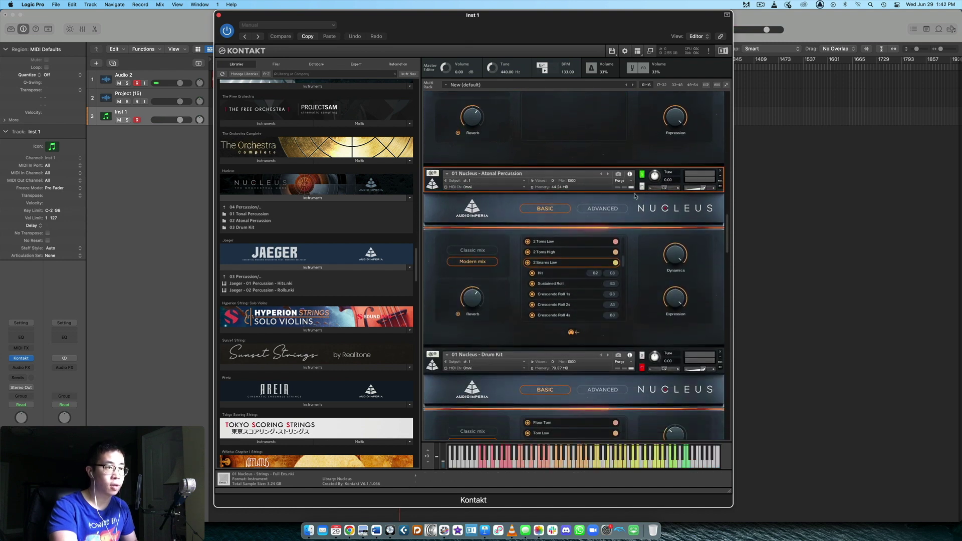
# - Audition Nucleus Atonal Percussion from 2 Snares Low through to the Tam Tam
pyautogui.scroll(-1, 625, 221)
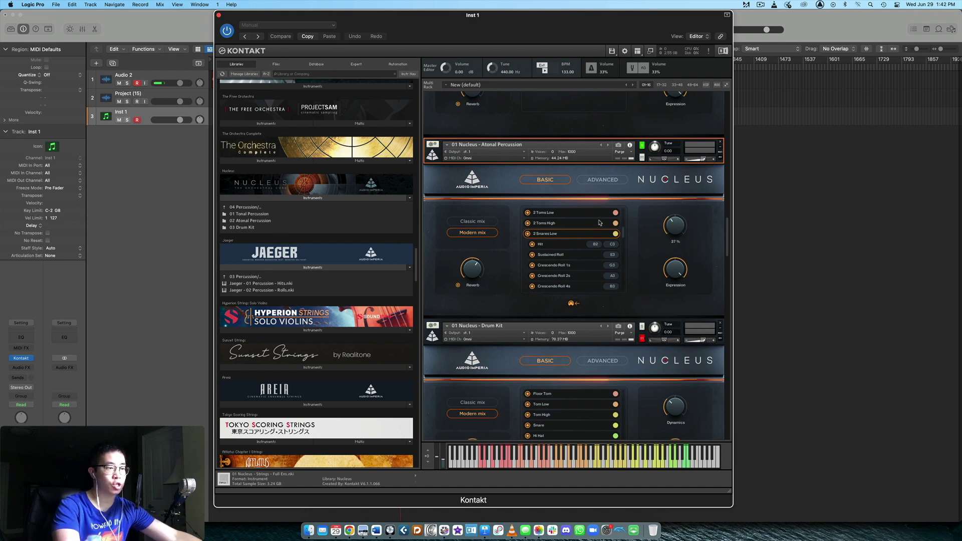
pyautogui.moveTo(703, 159); pyautogui.dragTo(701, 160)
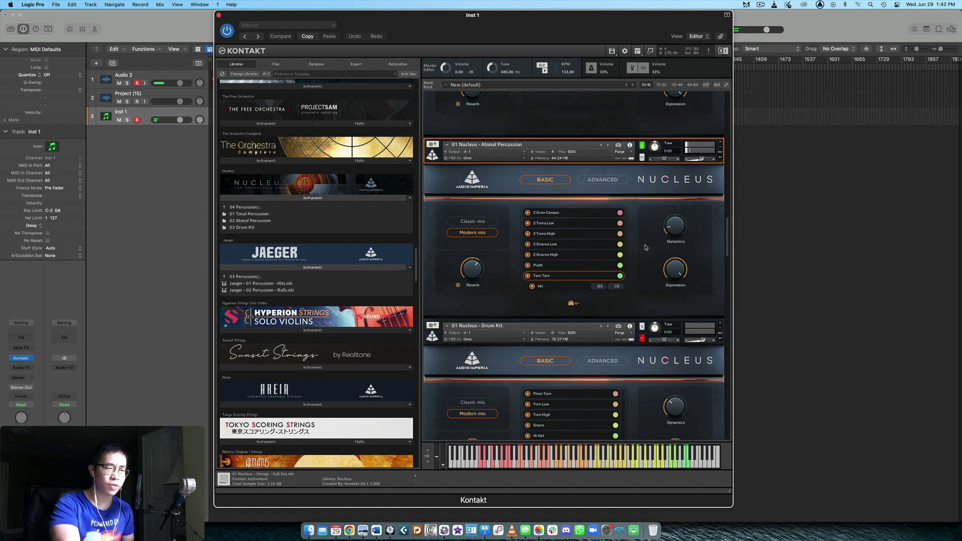
# - Move the solo from Nucleus Atonal Percussion to Nucleus Drum Kit
pyautogui.scroll(-8, 634, 227)
pyautogui.scroll(10, 634, 227)
pyautogui.scroll(10, 634, 227)
pyautogui.scroll(-4, 635, 227)
pyautogui.scroll(-2, 635, 227)
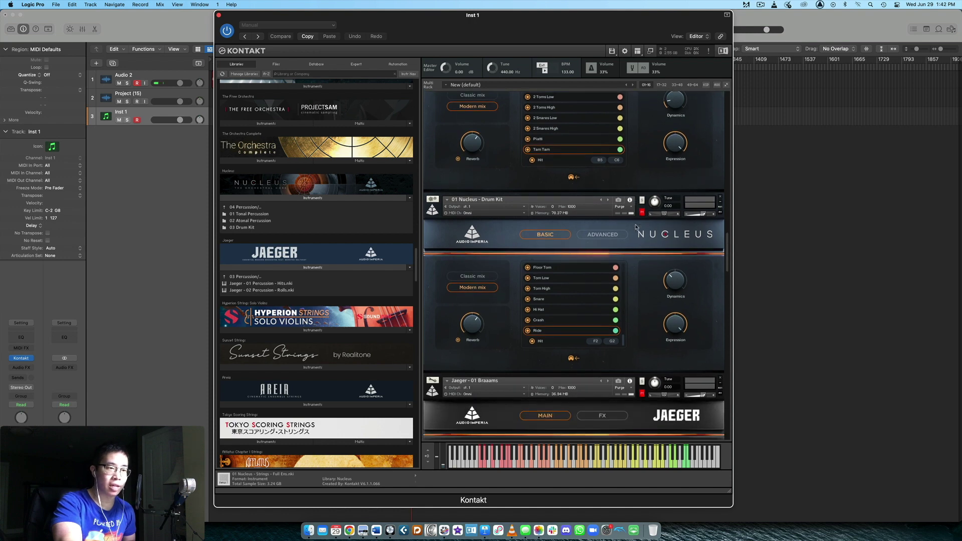
pyautogui.click(642, 201)
pyautogui.click(640, 210)
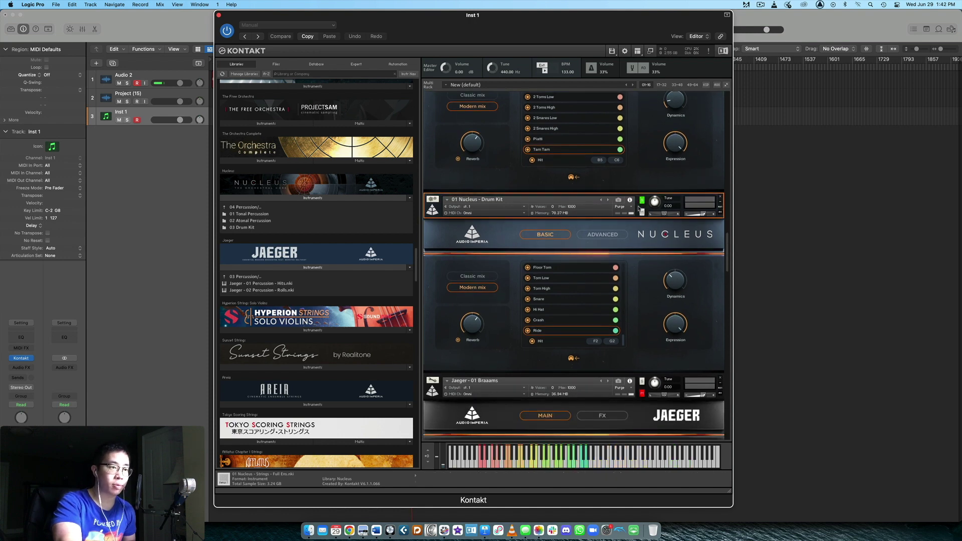
# - Audition the Nucleus Drum Kit's kick and its floor, low and high toms from the on-screen keyboard
pyautogui.scroll(-1, 647, 259)
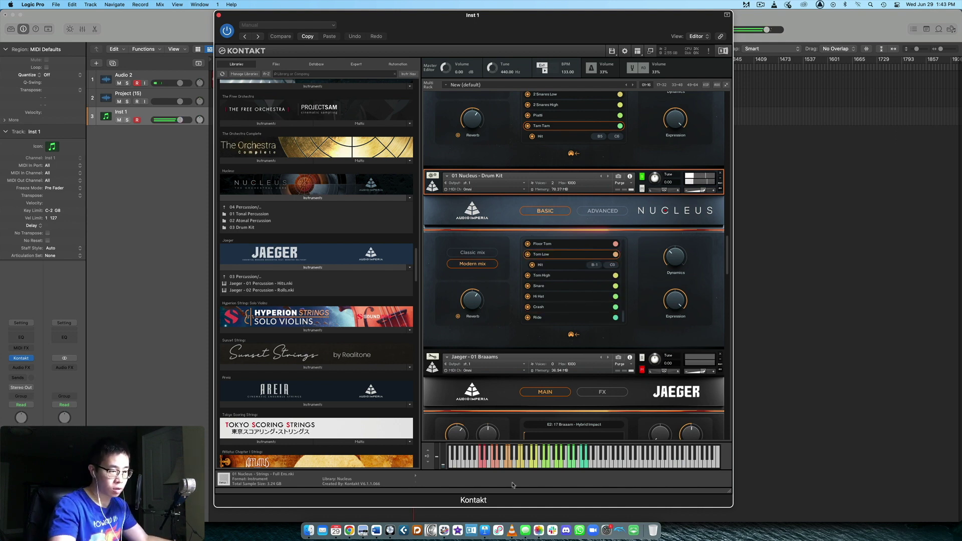
pyautogui.click(481, 468)
pyautogui.click(482, 468)
pyautogui.click(486, 468)
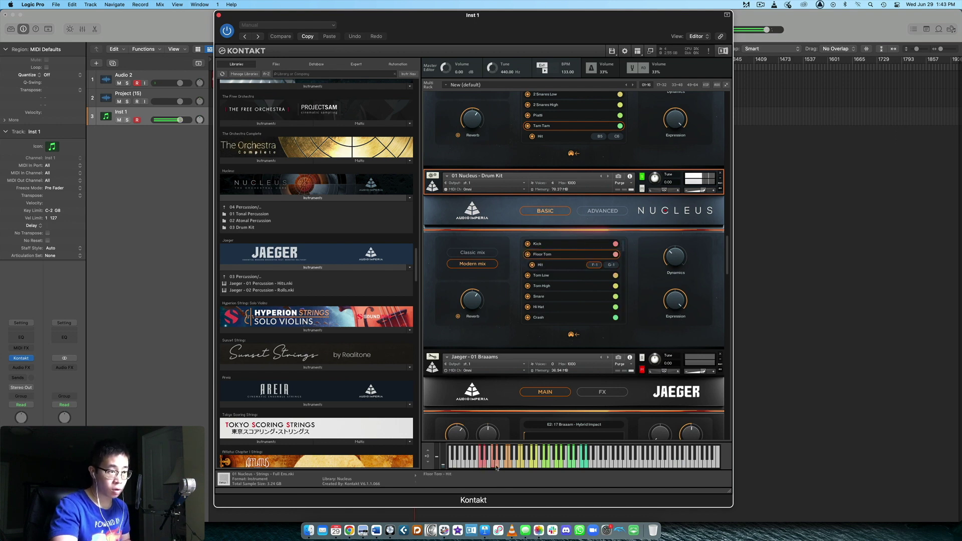
pyautogui.click(511, 469)
pyautogui.click(519, 467)
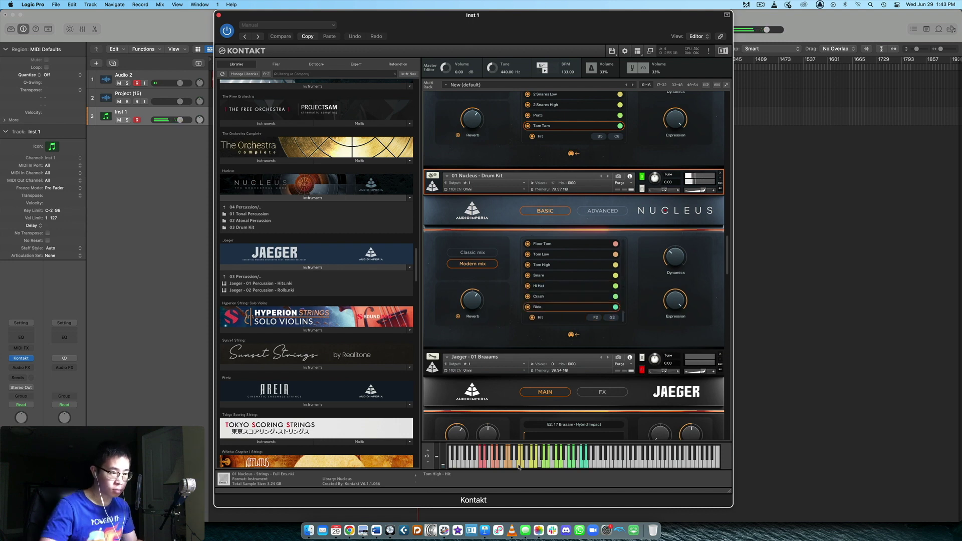
pyautogui.click(480, 466)
pyautogui.click(492, 466)
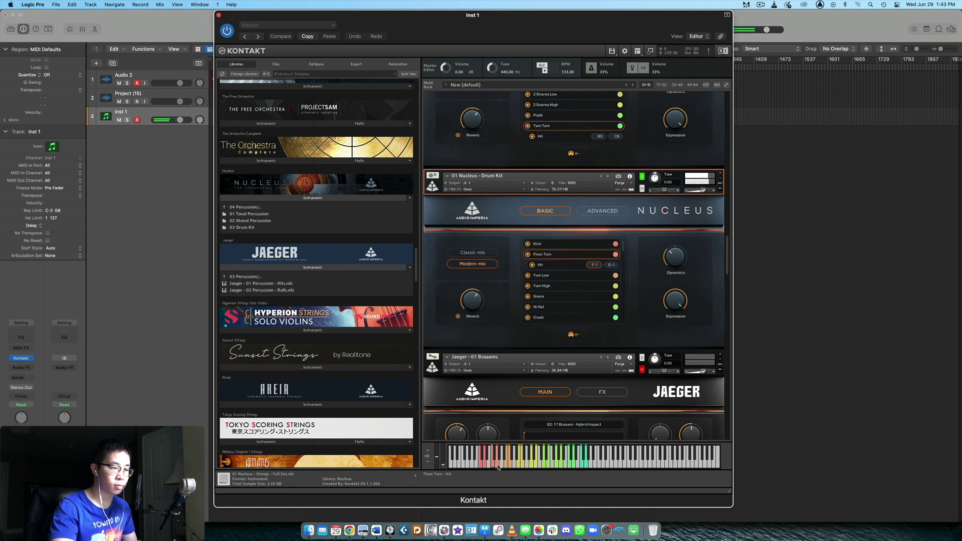
pyautogui.click(512, 466)
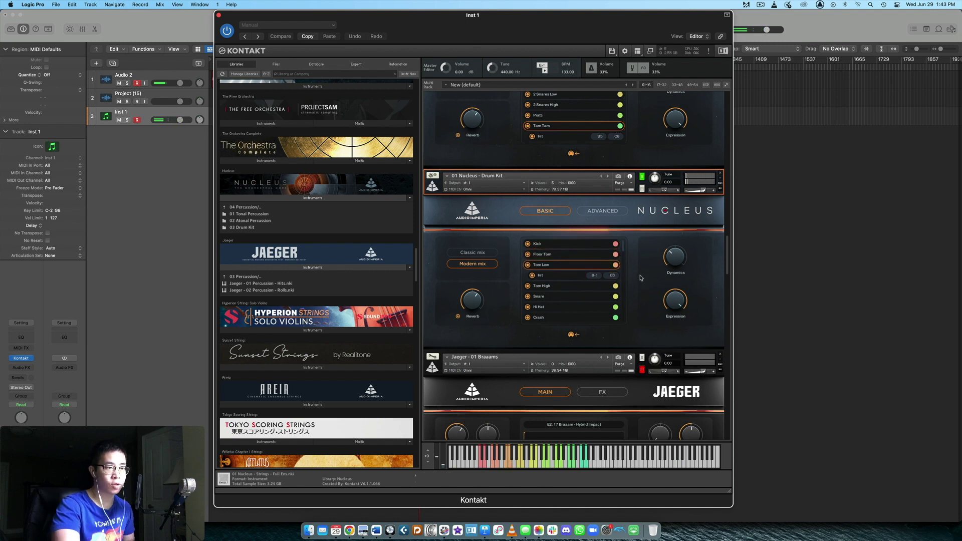
# - Leave the current patch folders and open the Sound Design folders of both Nucleus and Jaeger to compare their patches
pyautogui.scroll(-5, 642, 279)
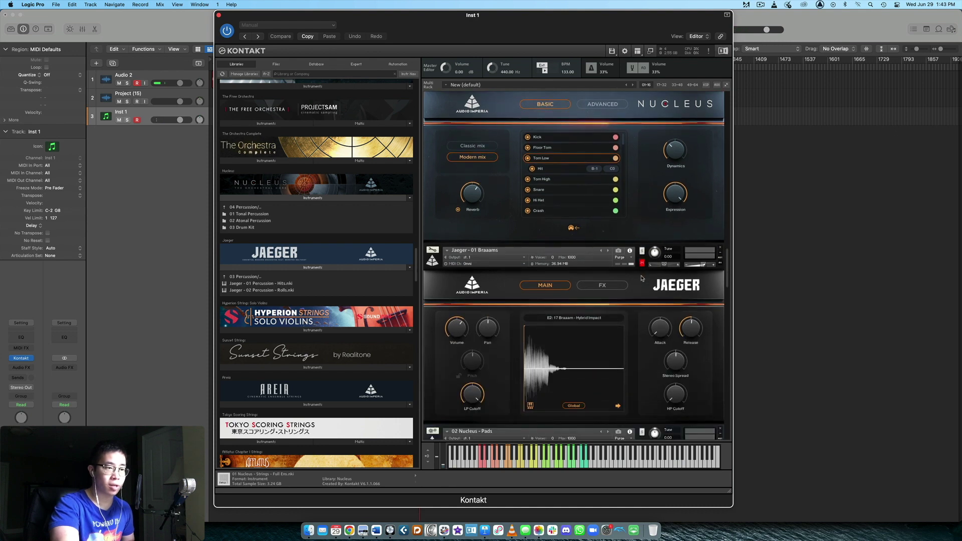
pyautogui.scroll(-2, 642, 281)
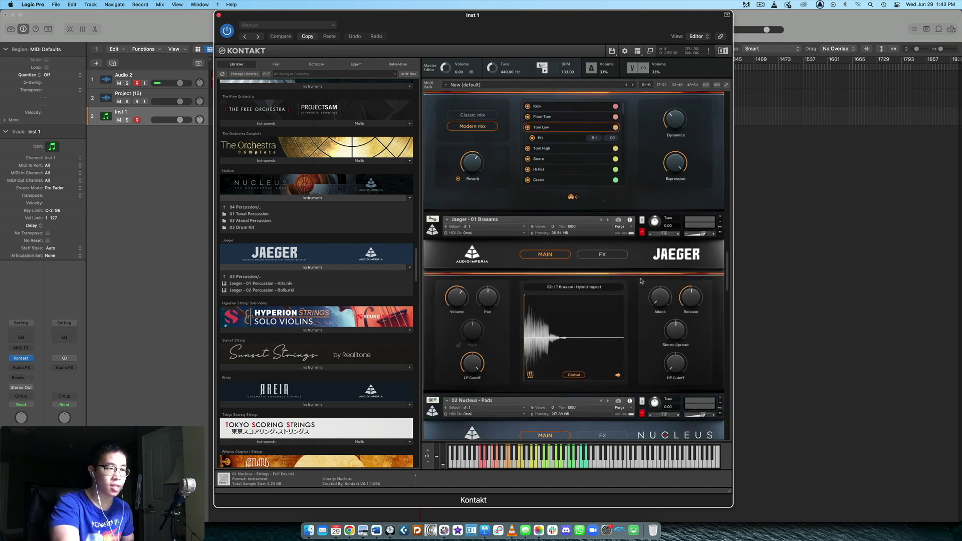
pyautogui.click(266, 278)
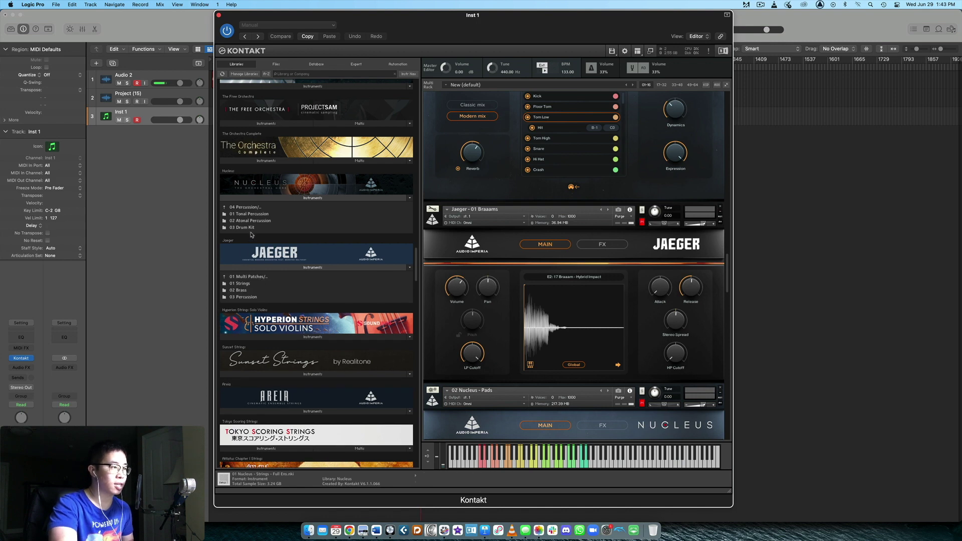
pyautogui.click(250, 207)
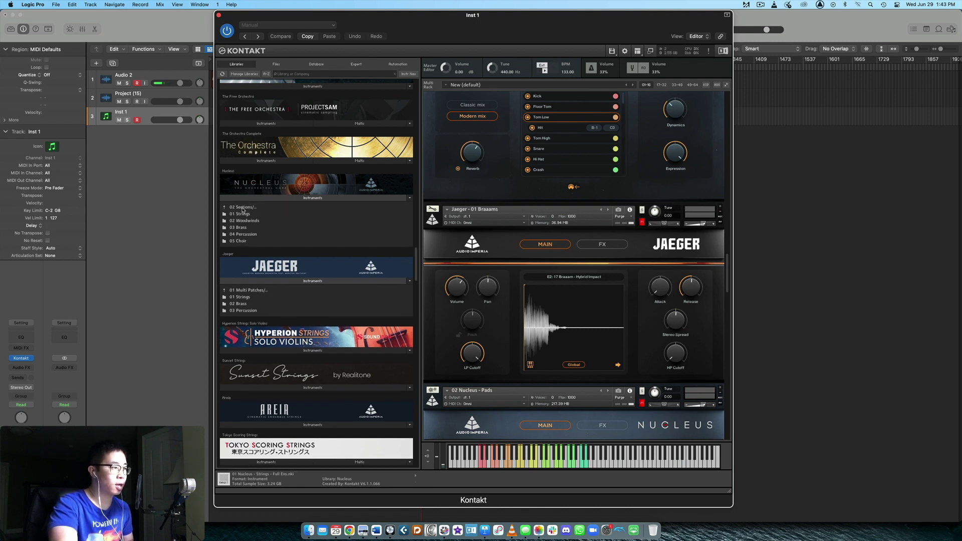
pyautogui.click(236, 210)
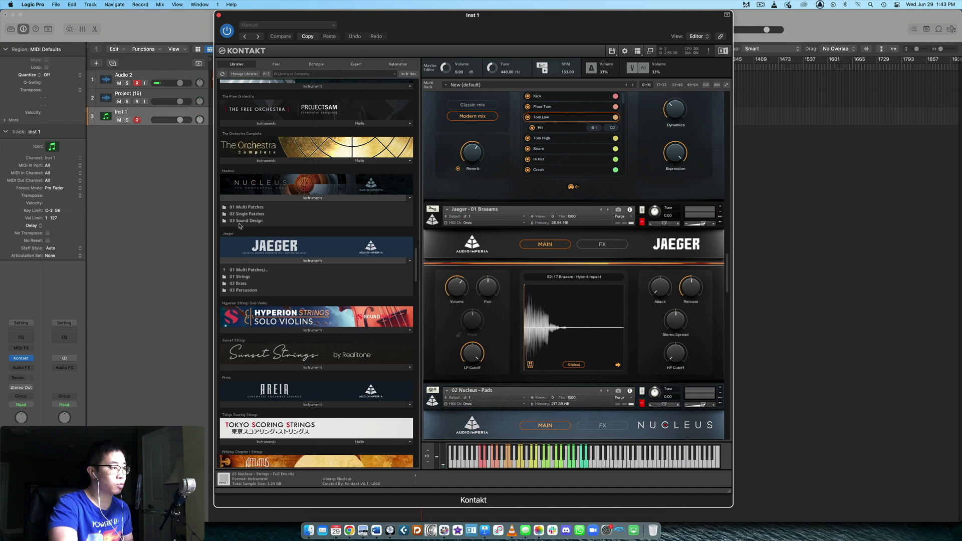
pyautogui.click(256, 271)
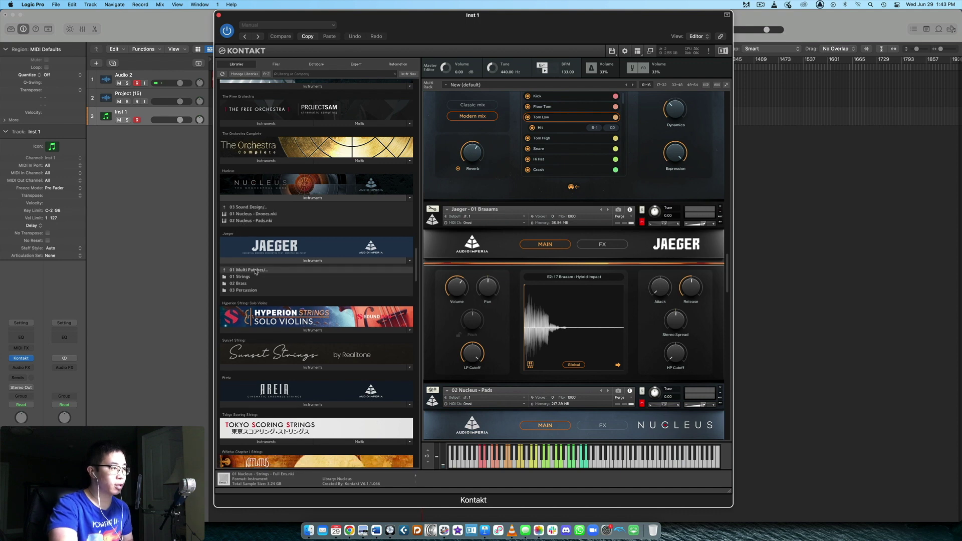
pyautogui.click(248, 296)
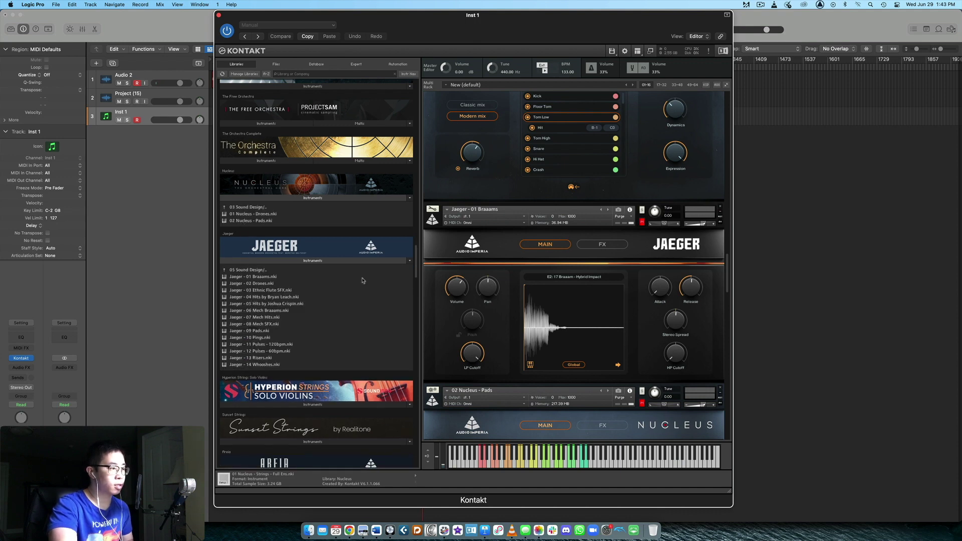
pyautogui.scroll(-2, 365, 274)
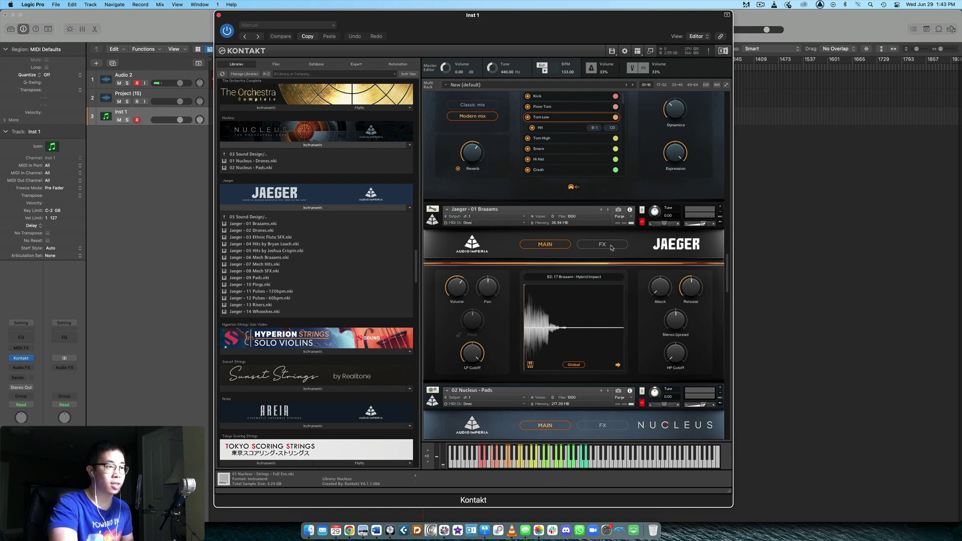
# - Solo Jaeger - 01 Braaams and audition its sounds, including Braaam - Orbital Drop - No Impact
pyautogui.scroll(-1, 651, 263)
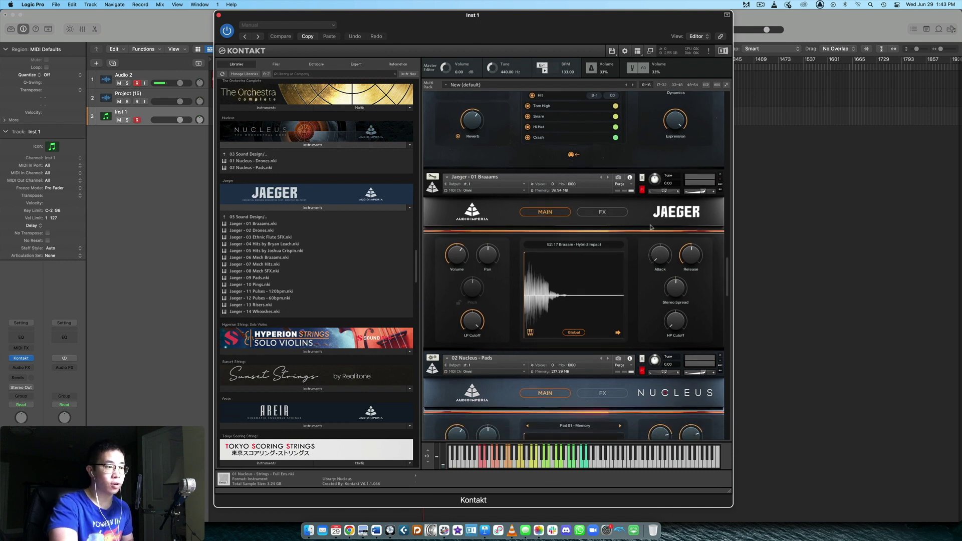
pyautogui.click(641, 177)
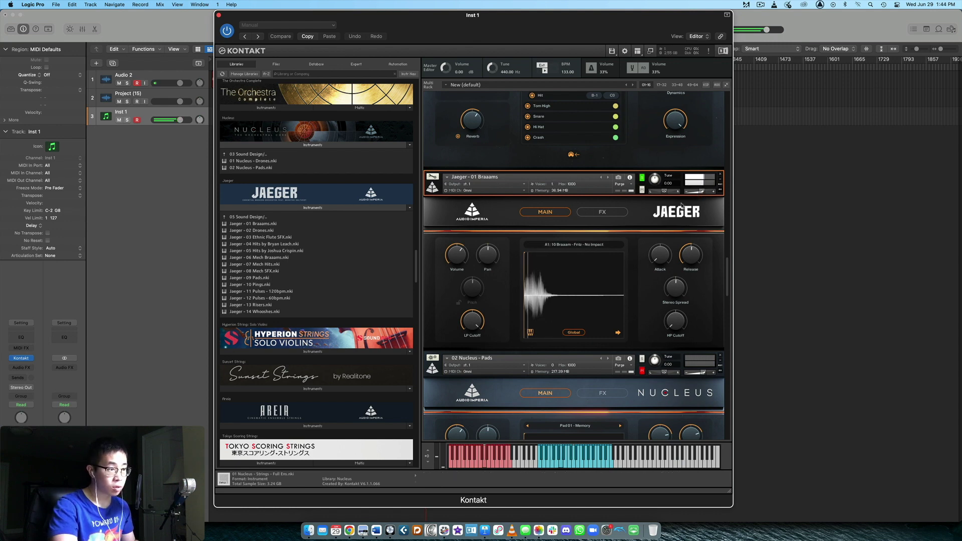
pyautogui.click(471, 466)
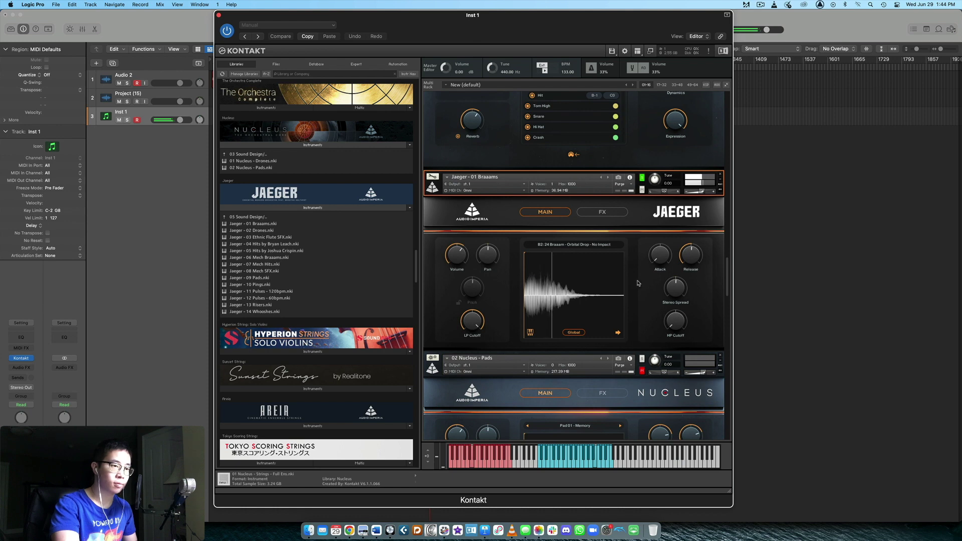
# - Switch the soloed instrument to 02 Nucleus - Pads and audition Pad 01 - Memory
pyautogui.scroll(-5, 614, 282)
pyautogui.scroll(-2, 635, 284)
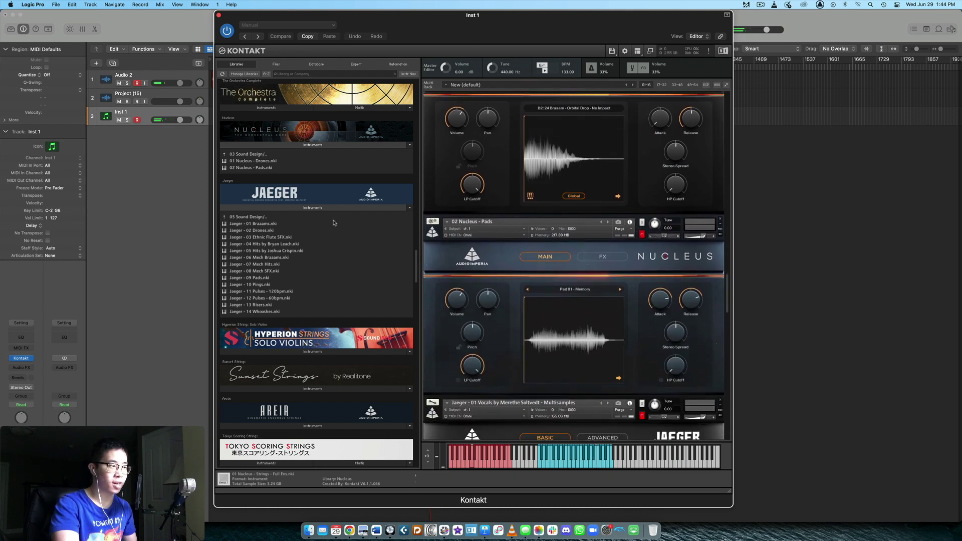
pyautogui.scroll(-1, 646, 236)
pyautogui.click(639, 219)
pyautogui.scroll(-1, 639, 219)
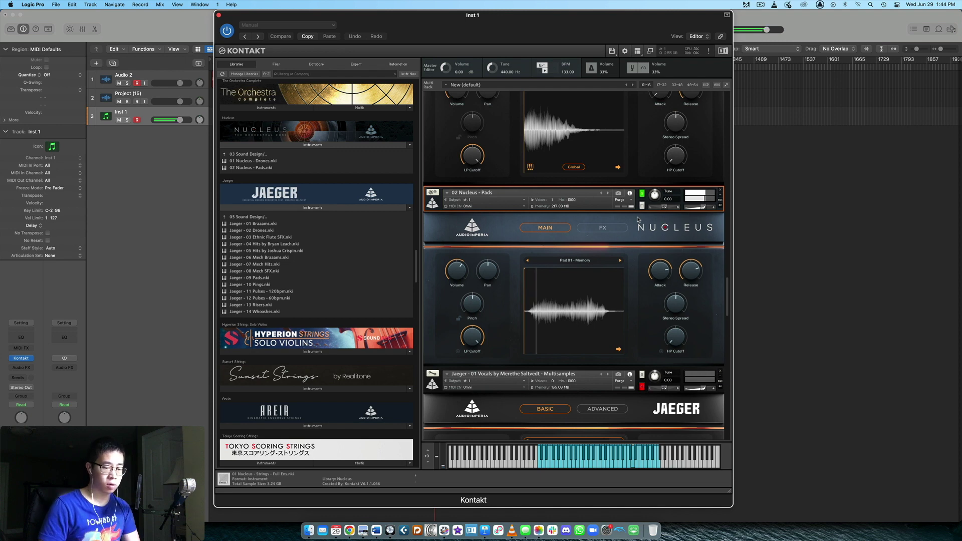
pyautogui.moveTo(700, 211)
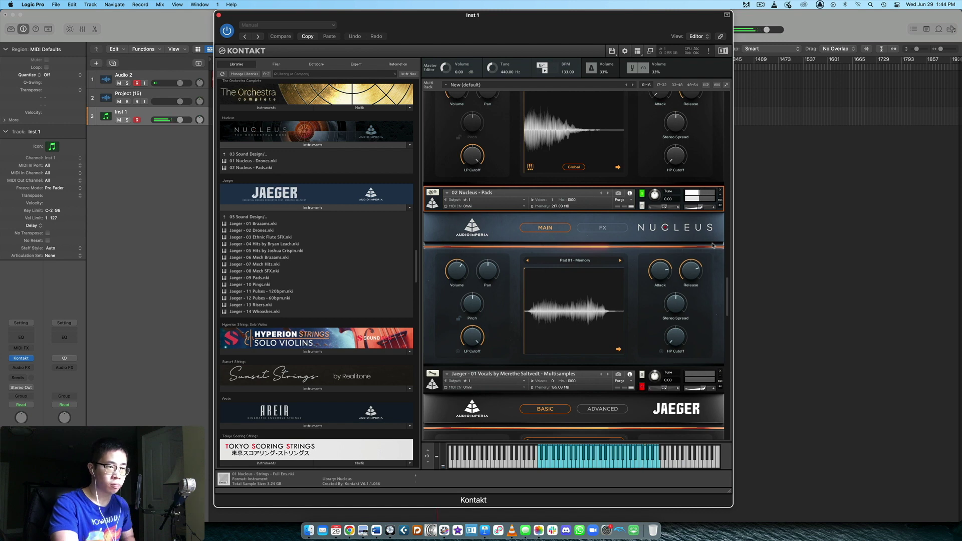
# - Return both the Jaeger and Nucleus library browsers to their top-level folders
pyautogui.scroll(-3, 708, 255)
pyautogui.scroll(-1, 706, 255)
pyautogui.click(251, 217)
pyautogui.click(236, 154)
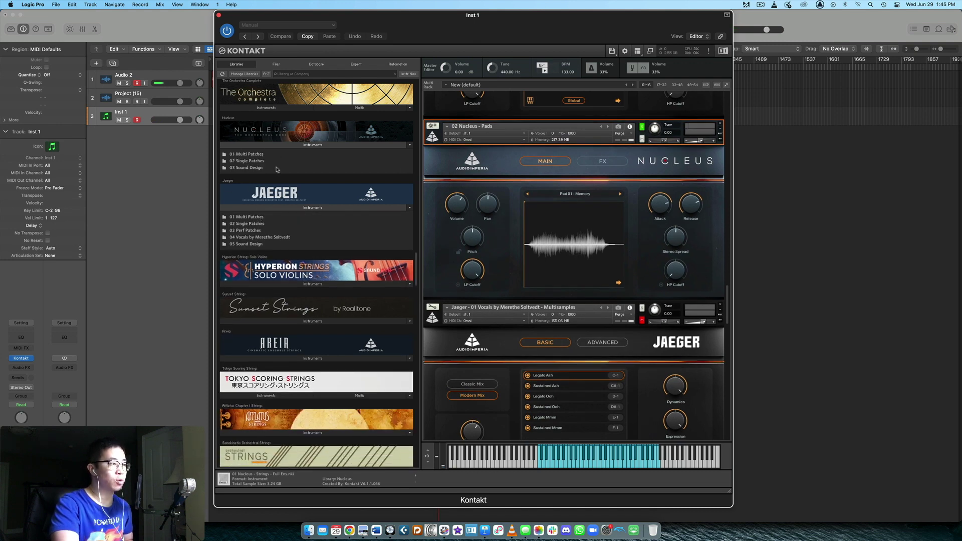
# - Solo the Jaeger Vocals Multisamples patch and audition its Legato Aah, Legato Ooh and Legato Mmm articulations
pyautogui.scroll(-5, 612, 216)
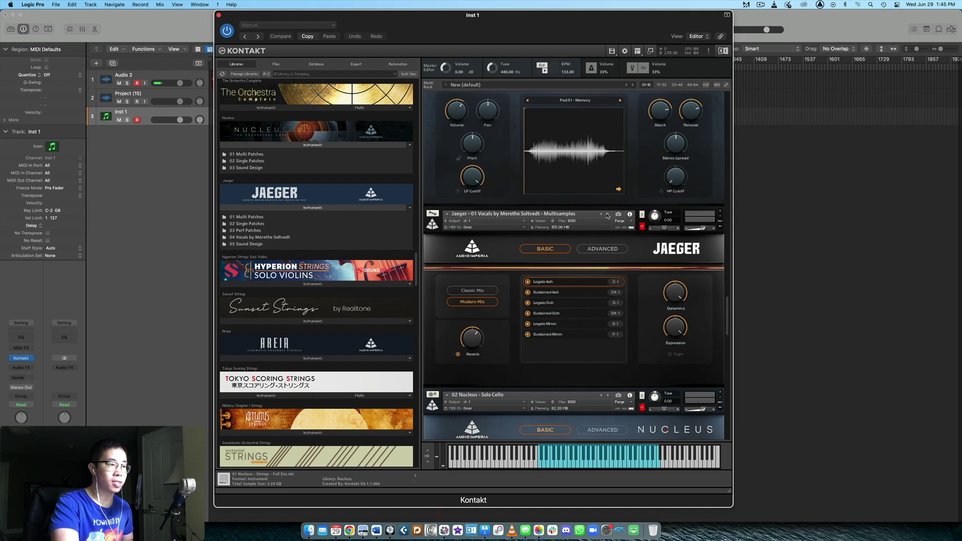
pyautogui.scroll(-1, 530, 205)
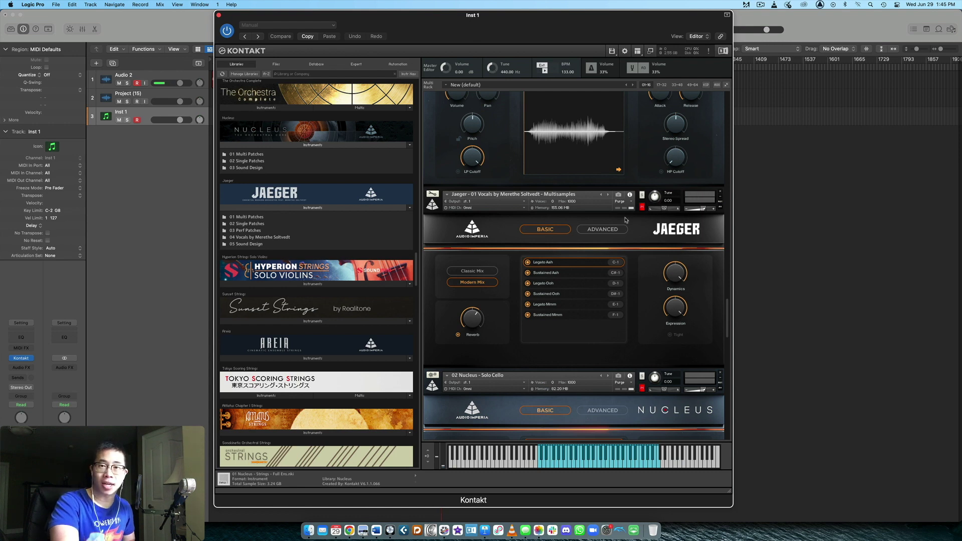
pyautogui.scroll(-2, 637, 248)
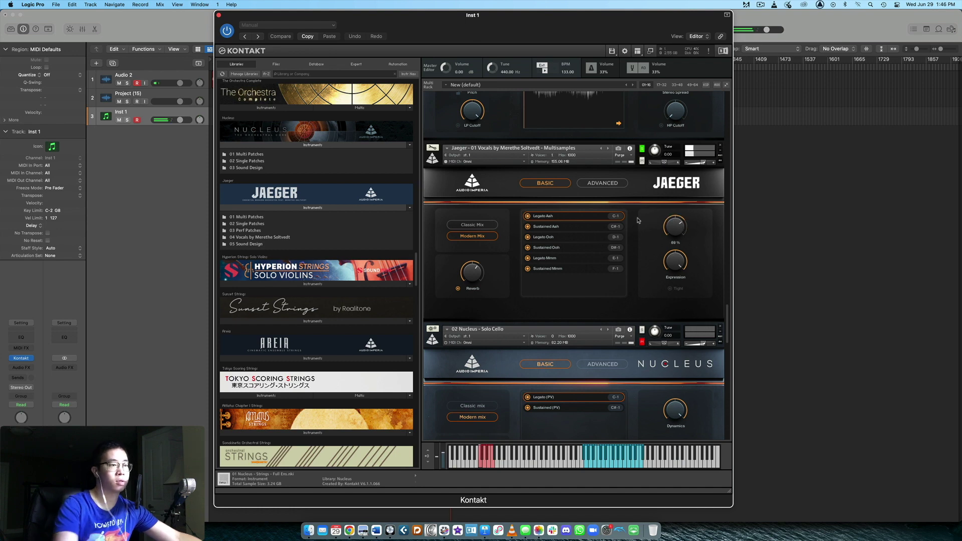
pyautogui.click(592, 236)
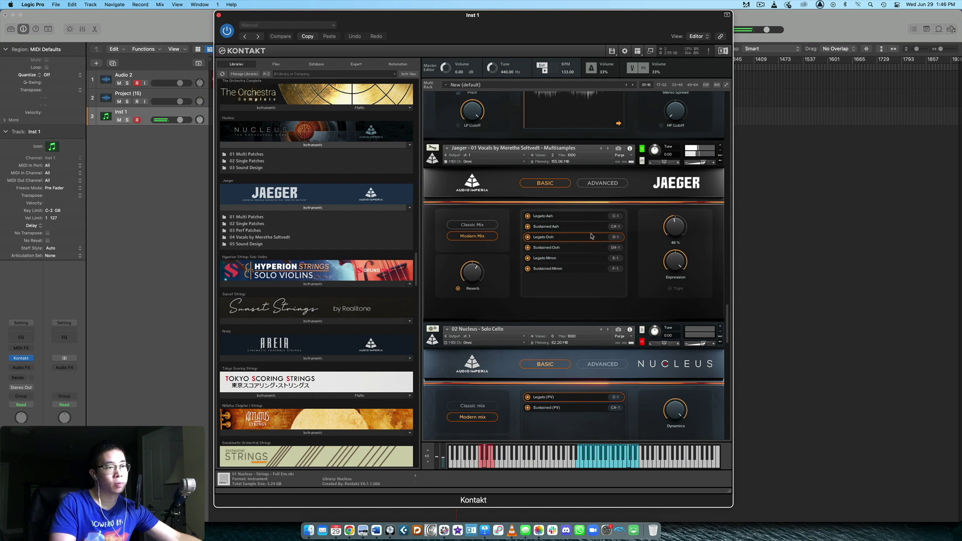
pyautogui.click(575, 261)
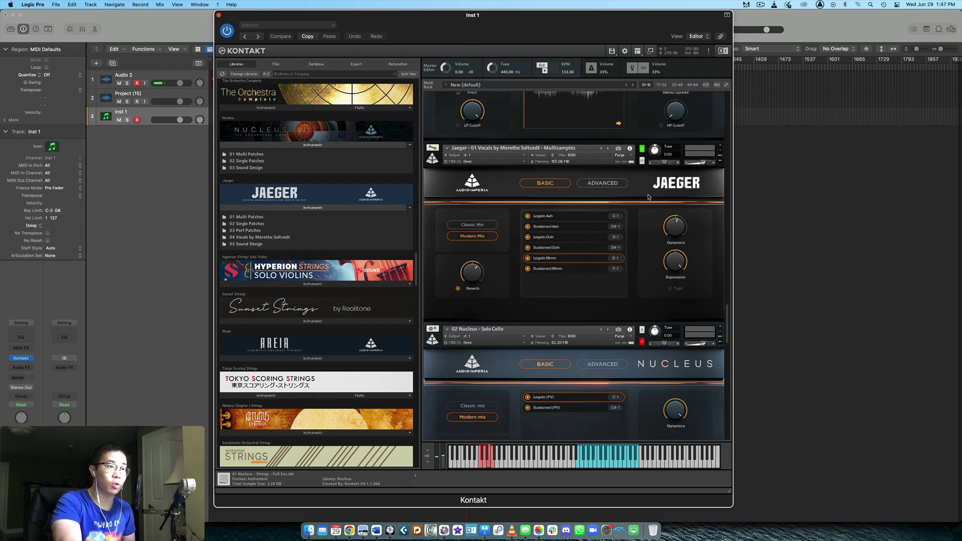
# - Open the Soloists folder inside Nucleus's Multi Patches to view its solo instrument patches
pyautogui.scroll(-5, 662, 198)
pyautogui.scroll(-2, 300, 240)
pyautogui.scroll(5, 262, 260)
pyautogui.scroll(-2, 262, 260)
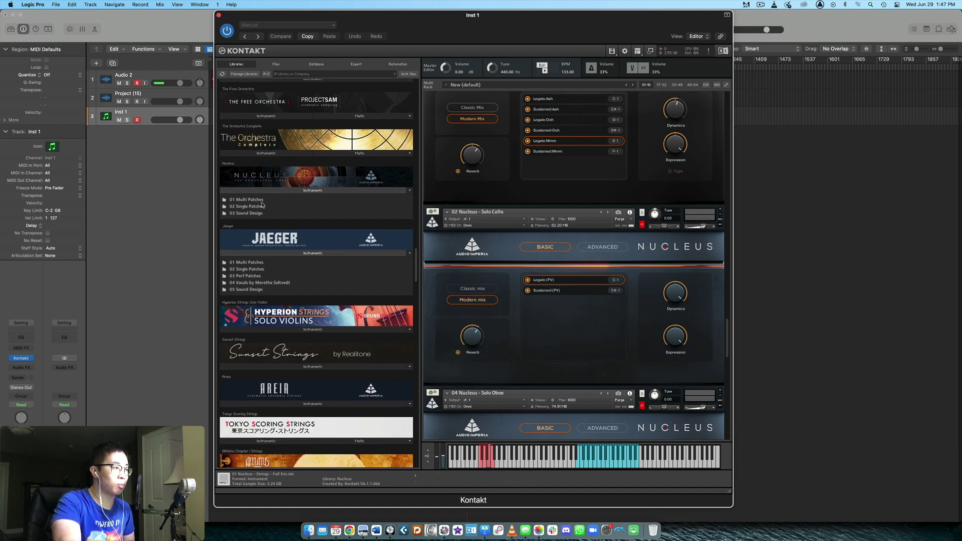
pyautogui.click(255, 206)
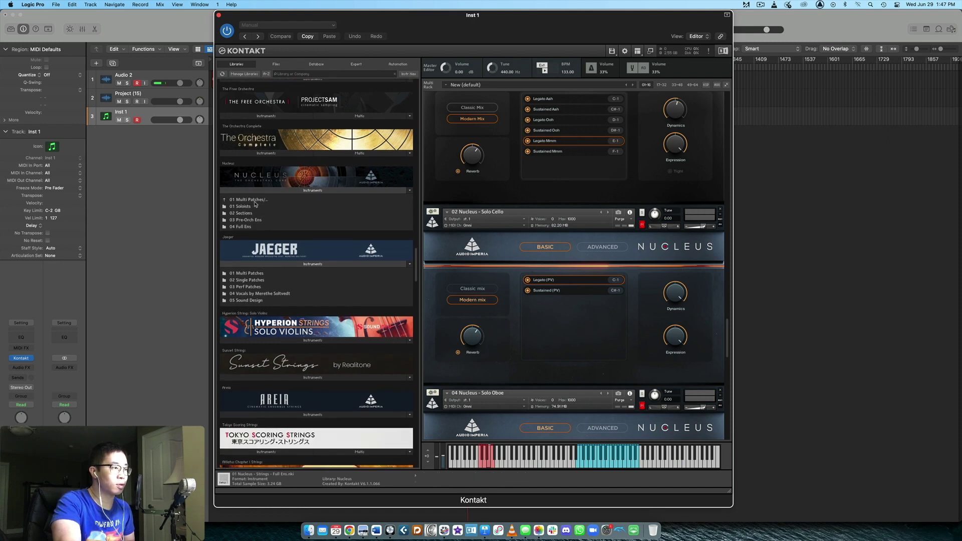
pyautogui.click(253, 207)
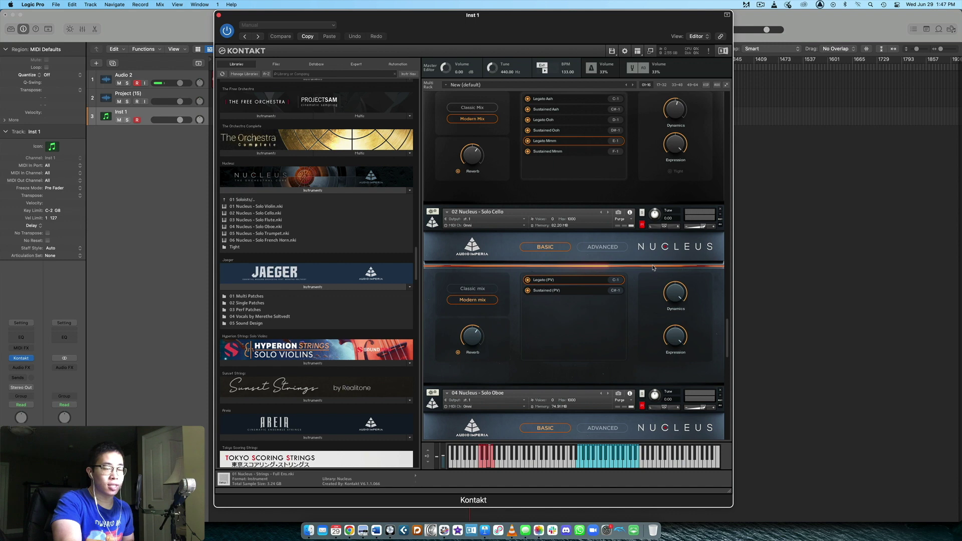
# - Switch the soloed instrument to 02 Nucleus - Solo Cello and audition its Legato (PV) articulation
pyautogui.scroll(-1, 653, 268)
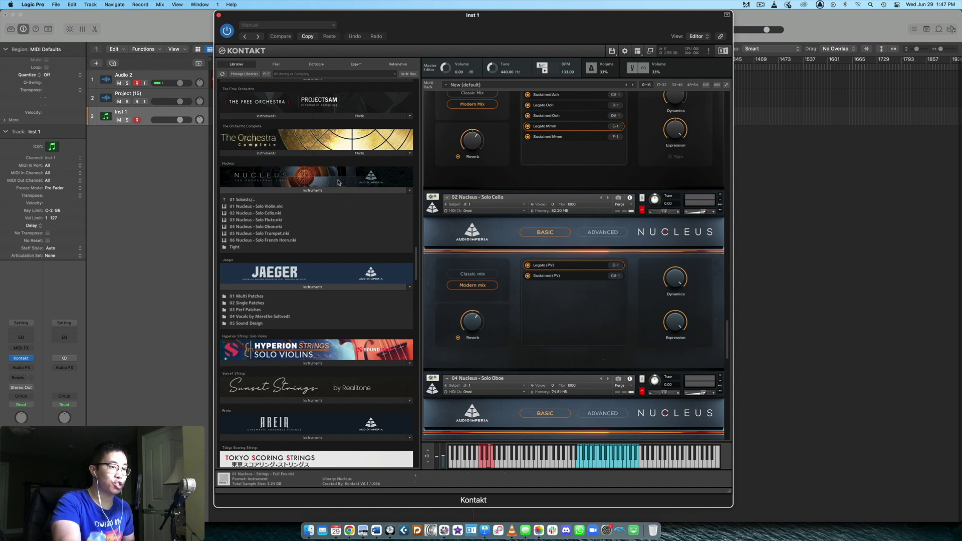
pyautogui.click(635, 204)
pyautogui.scroll(-2, 637, 200)
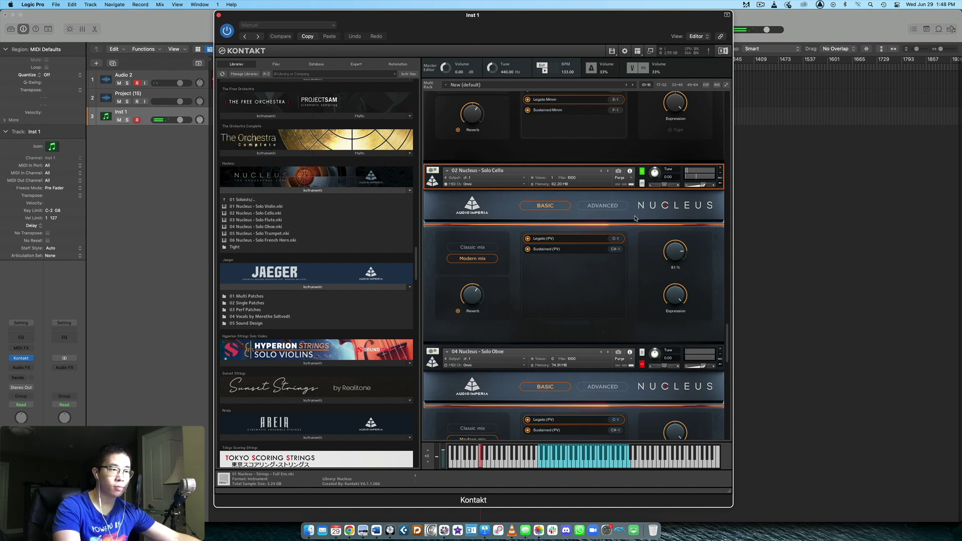
# - Move the solo to 04 Nucleus - Solo Oboe and audition its Legato (PV) articulation
pyautogui.scroll(-5, 635, 219)
pyautogui.click(637, 134)
pyautogui.scroll(1, 635, 191)
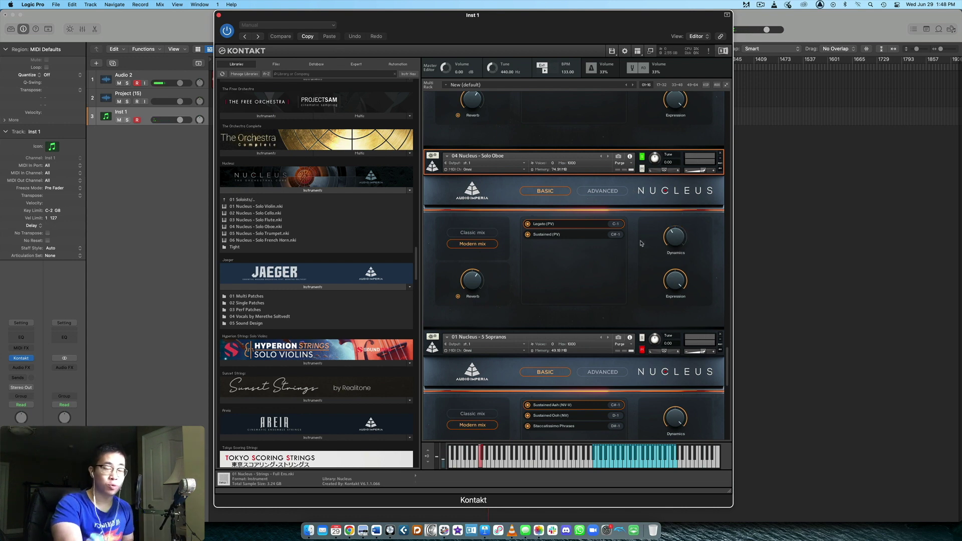
# - Open the Choir folder inside Nucleus's Sections multi patches to view its vocal section instruments
pyautogui.scroll(-2, 637, 243)
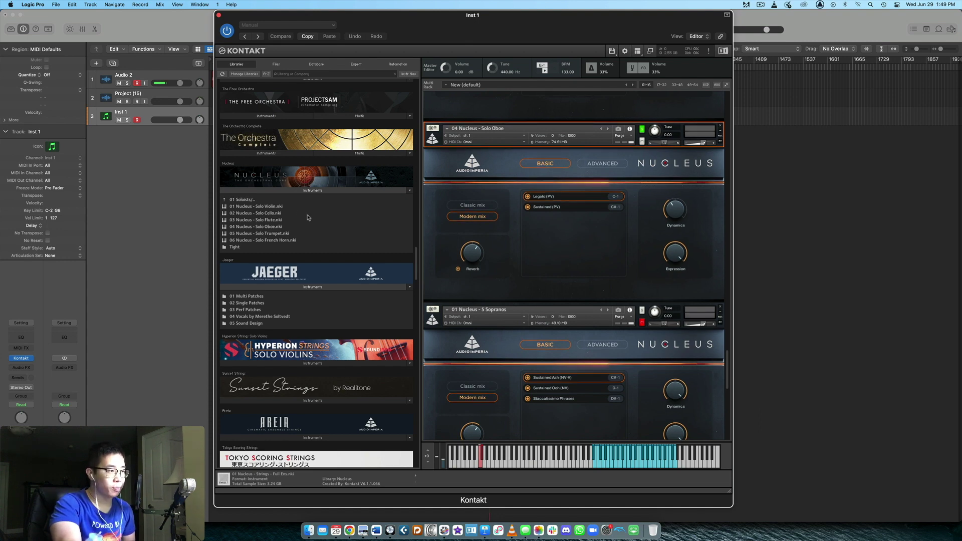
pyautogui.click(251, 200)
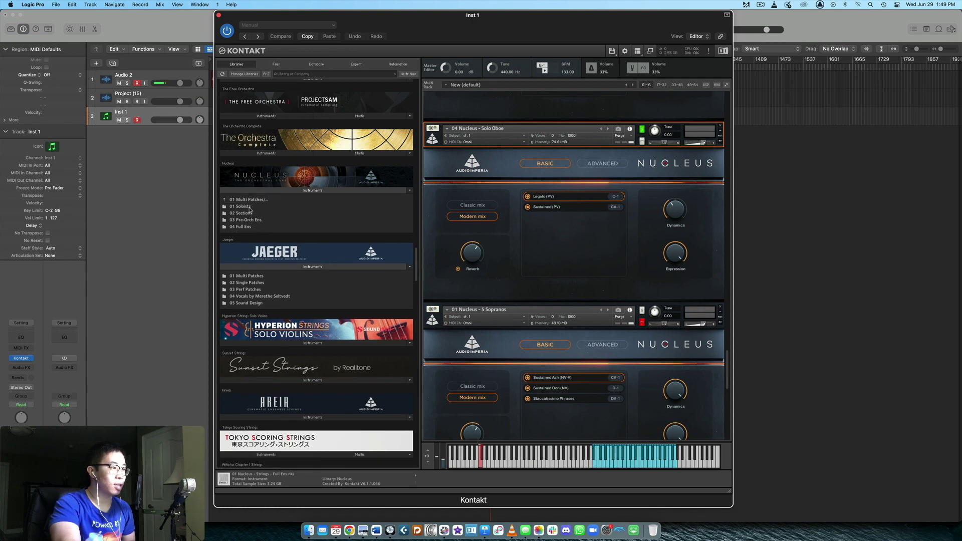
pyautogui.click(251, 214)
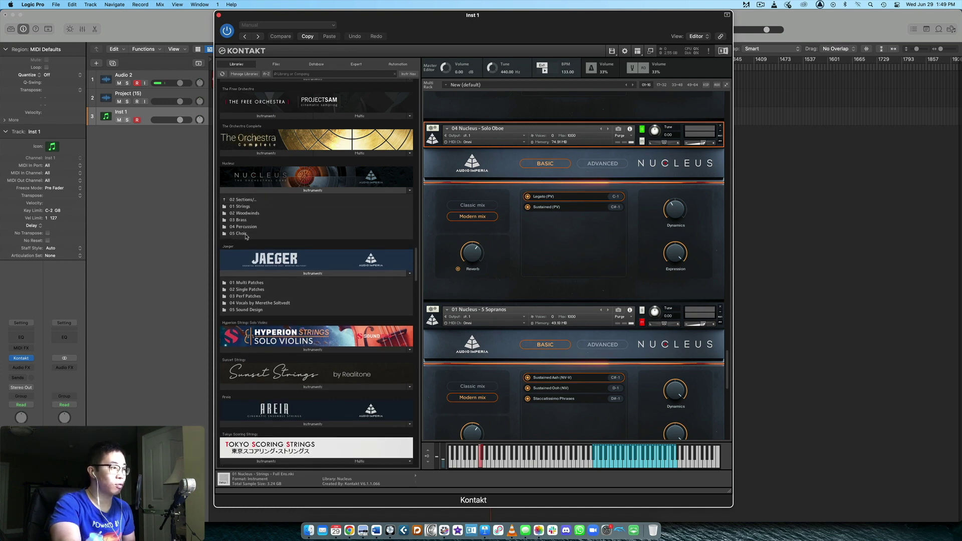
pyautogui.click(245, 234)
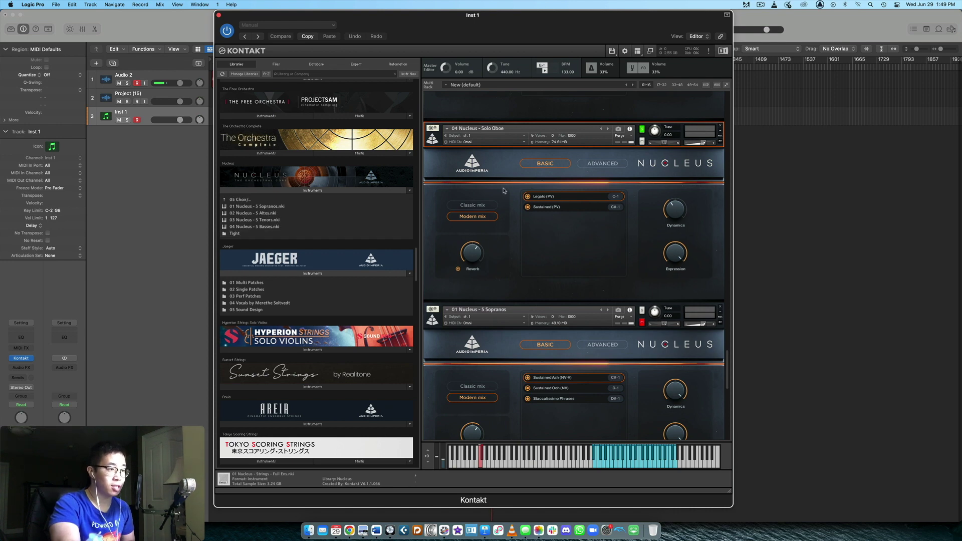
# - Solo the 01 Nucleus - 5 Sopranos patch and audition its Sustained Aah (NV-V), Sustained Ooh (NV) and Staccatissimo Phrases articulations
pyautogui.scroll(-5, 642, 211)
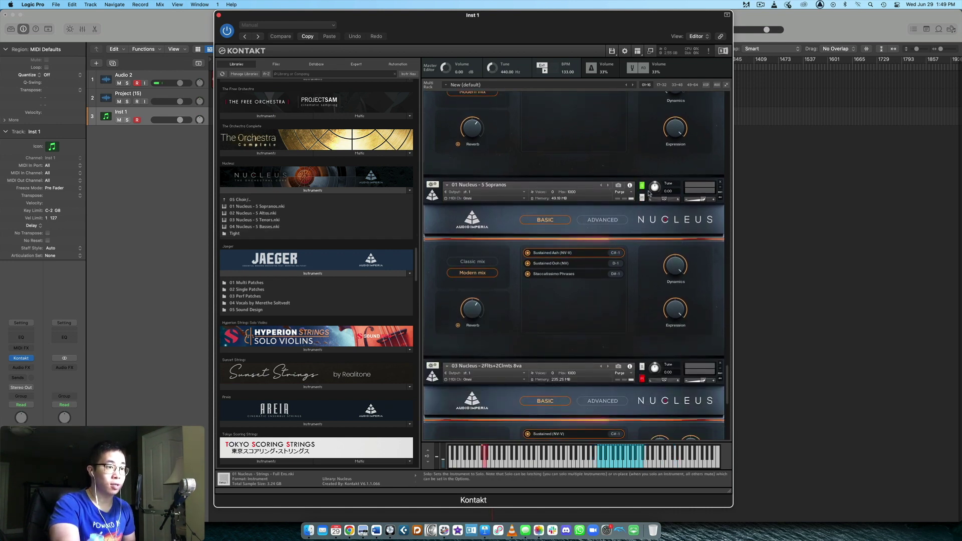
pyautogui.scroll(-1, 645, 199)
pyautogui.click(640, 183)
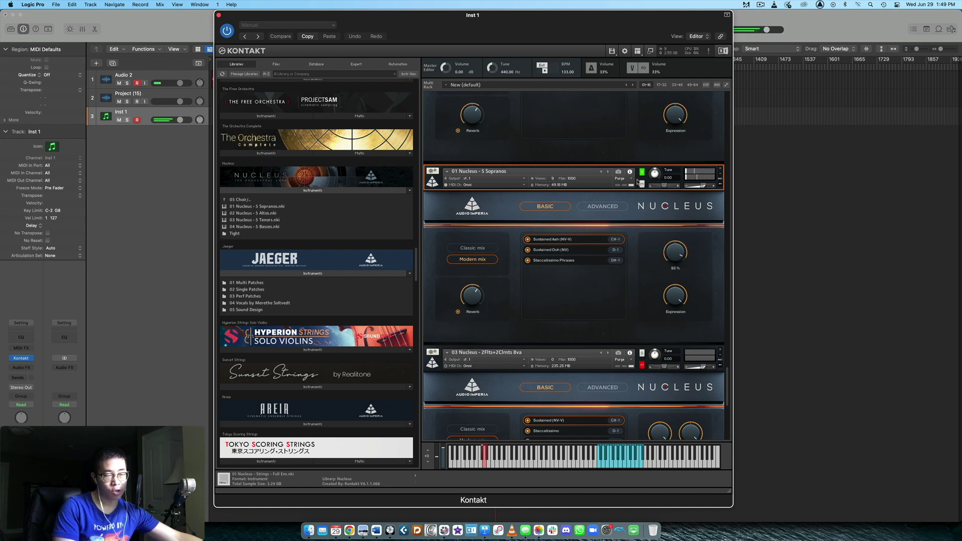
pyautogui.click(555, 252)
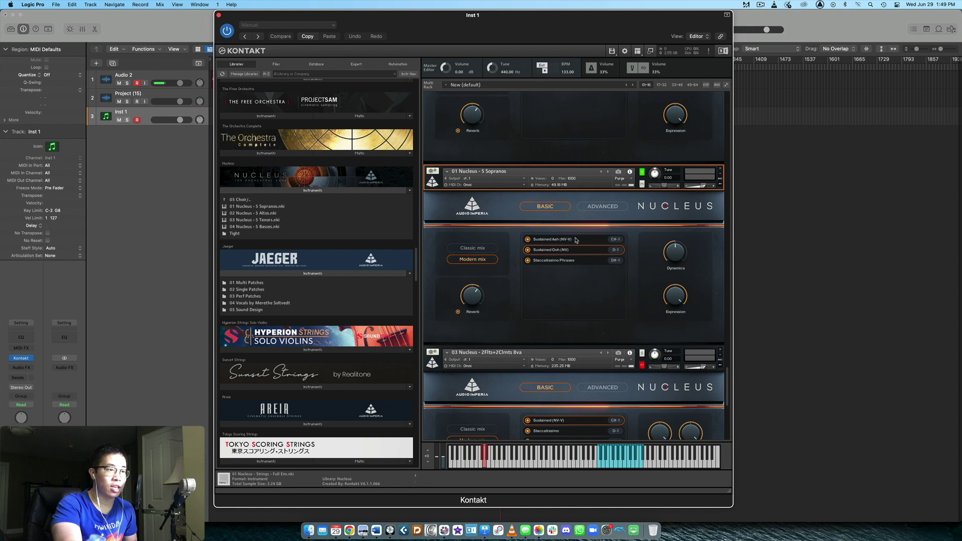
pyautogui.click(563, 261)
# - Move the solo from the sopranos to the 03 Nucleus - 2Flts+2Clrnts 8va patch
pyautogui.scroll(-1, 629, 241)
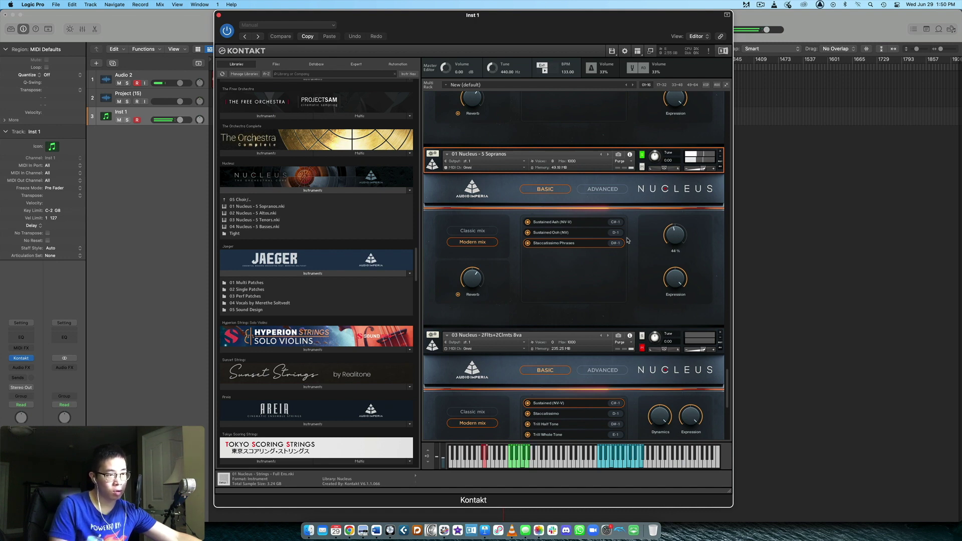
pyautogui.scroll(-3, 628, 241)
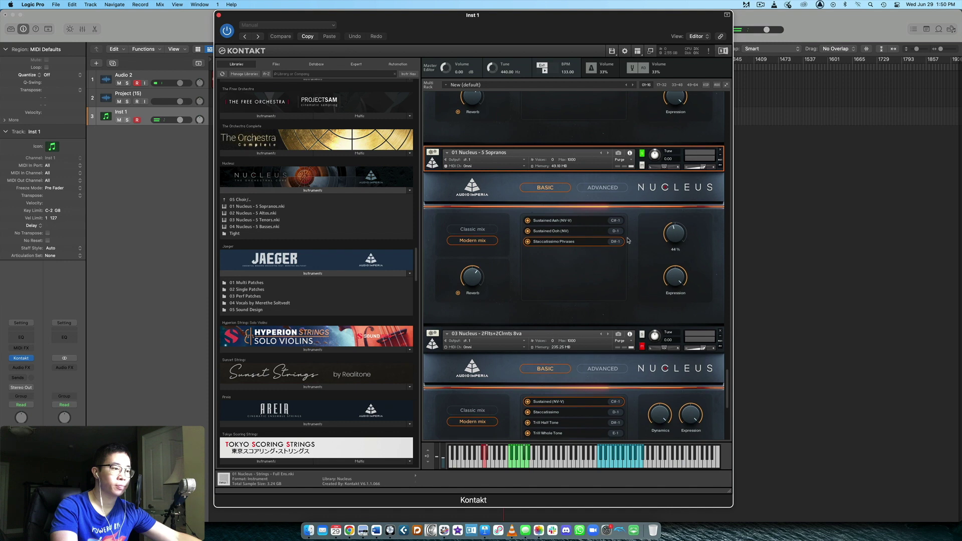
pyautogui.scroll(-3, 627, 240)
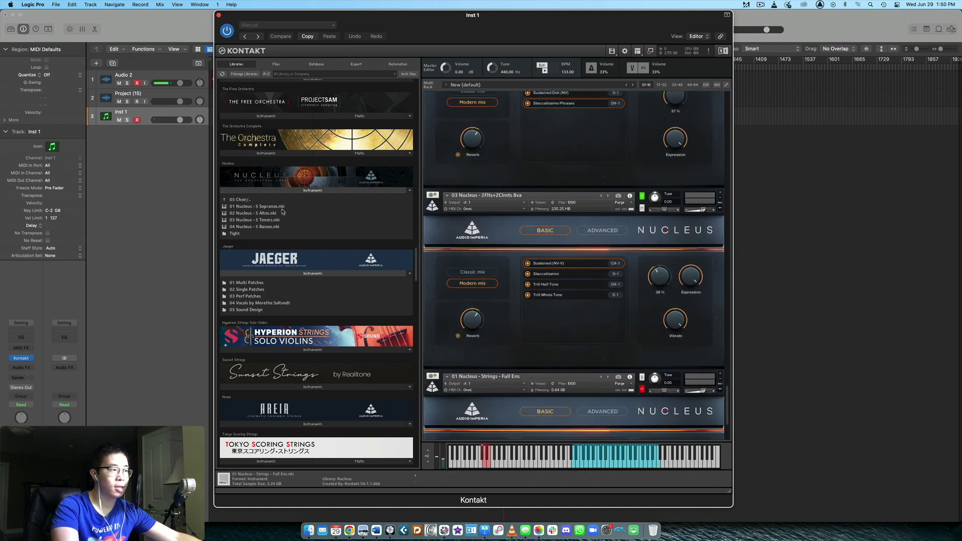
# - Return Nucleus to its Multi Patches folder and view the Strings and Brass folders in Jaeger's Multi Patches
pyautogui.click(254, 200)
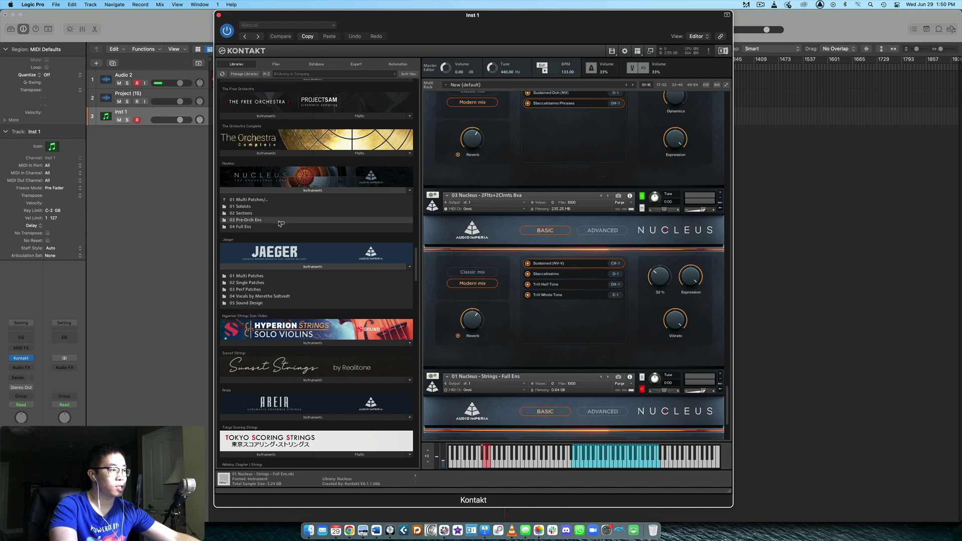
pyautogui.scroll(-2, 288, 235)
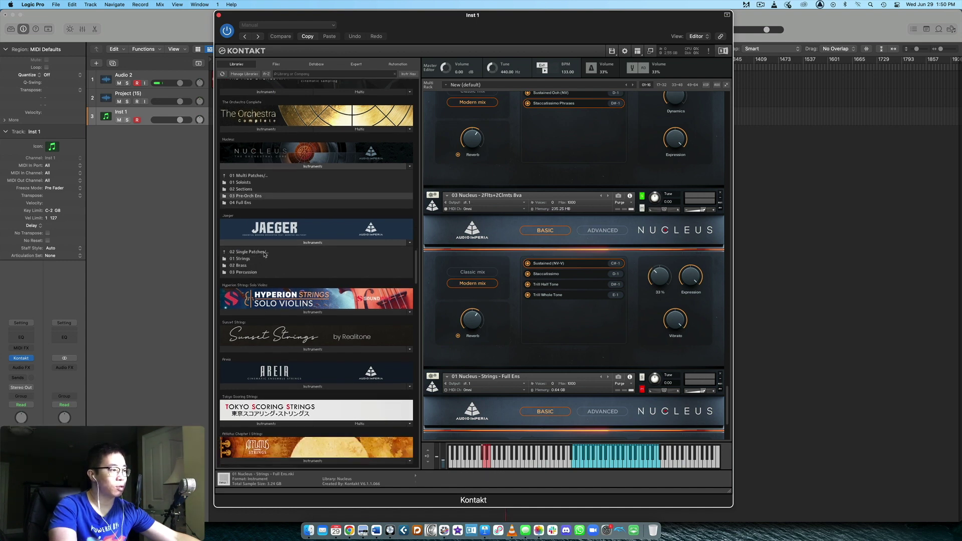
pyautogui.click(260, 255)
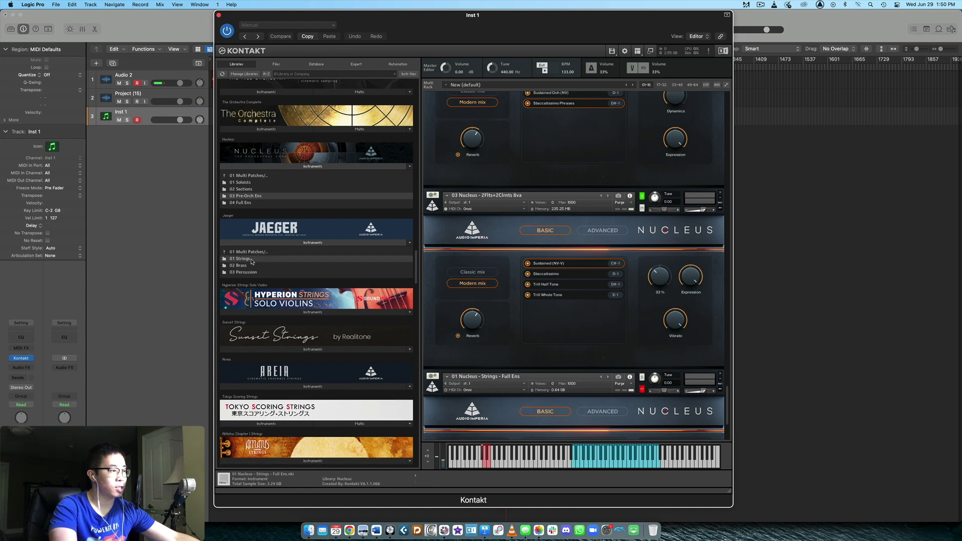
pyautogui.click(262, 259)
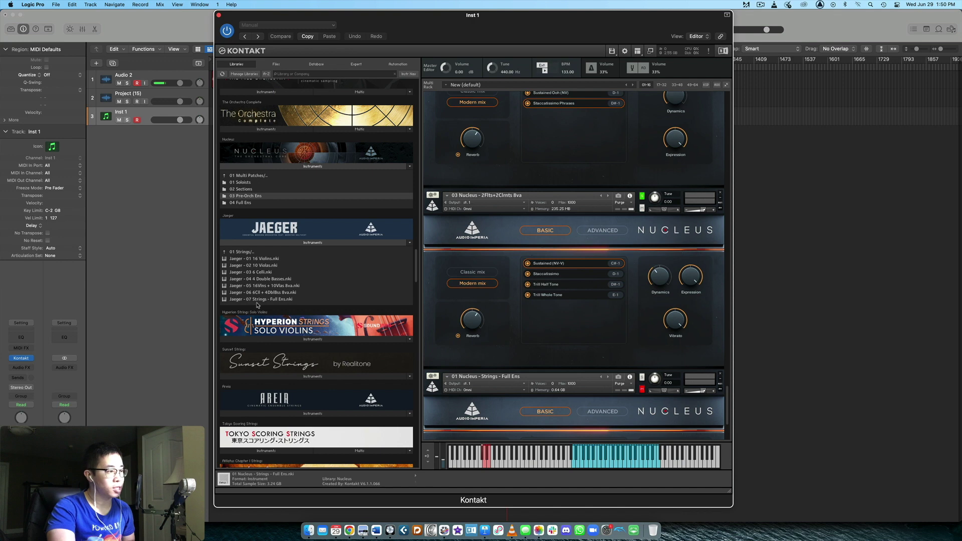
pyautogui.click(249, 253)
pyautogui.click(250, 266)
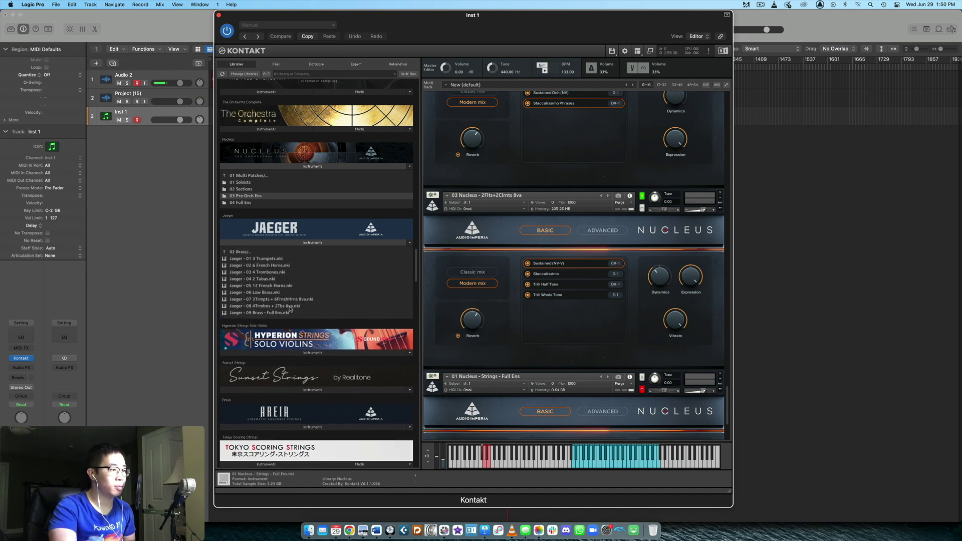
pyautogui.click(251, 252)
# - Compare Nucleus's Pre-Orch Ens patches with Jaeger's Strings patches and return both libraries to their Multi Patches folders
pyautogui.click(243, 197)
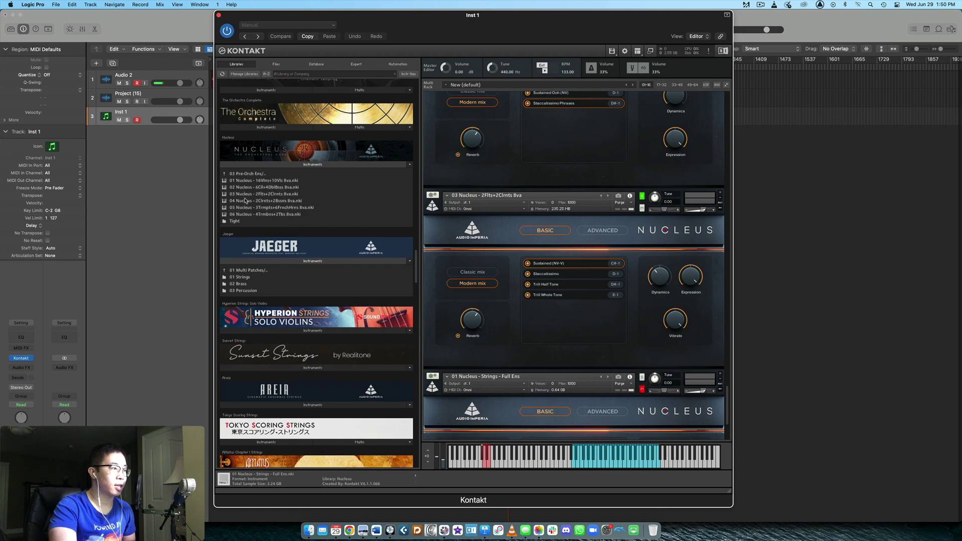
pyautogui.click(248, 278)
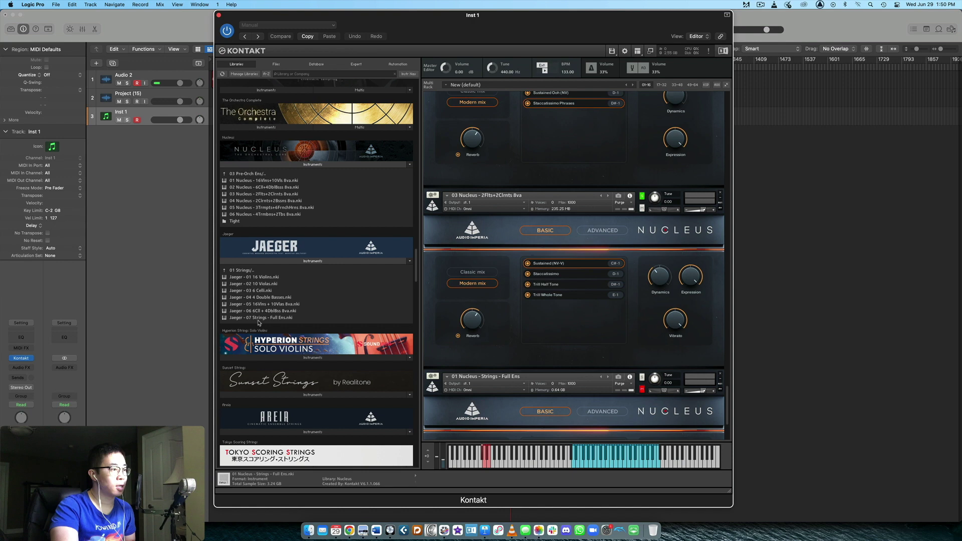
pyautogui.click(253, 175)
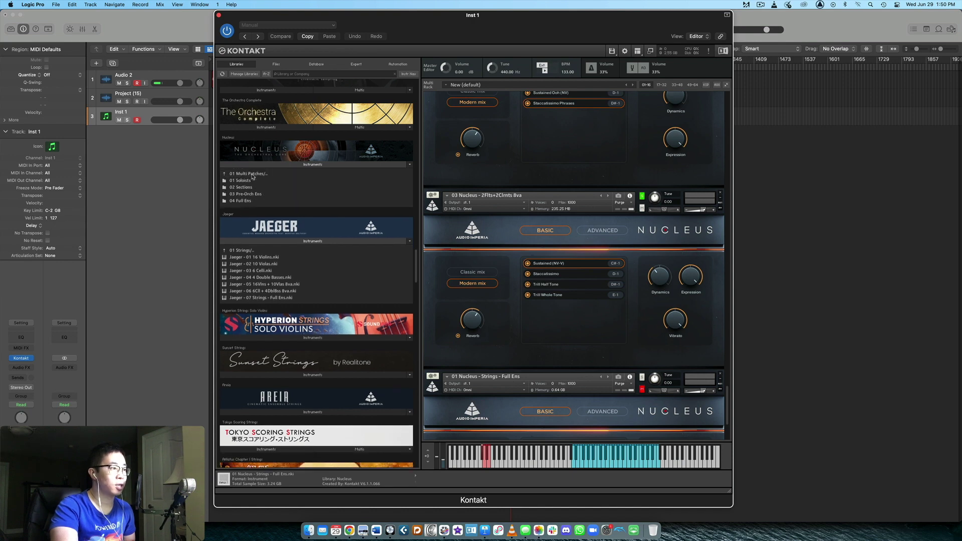
pyautogui.click(238, 250)
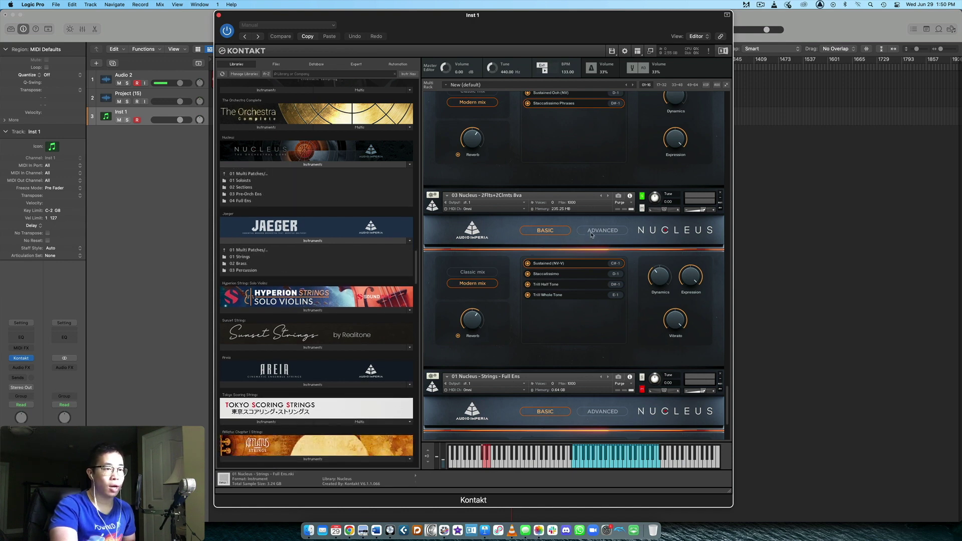
# - Audition the Sustained (NV-V) and Staccatissimo articulations of 03 Nucleus - 2Flts+2Clrnts 8va, varying the Dynamics
pyautogui.scroll(-2, 634, 230)
pyautogui.scroll(5, 634, 230)
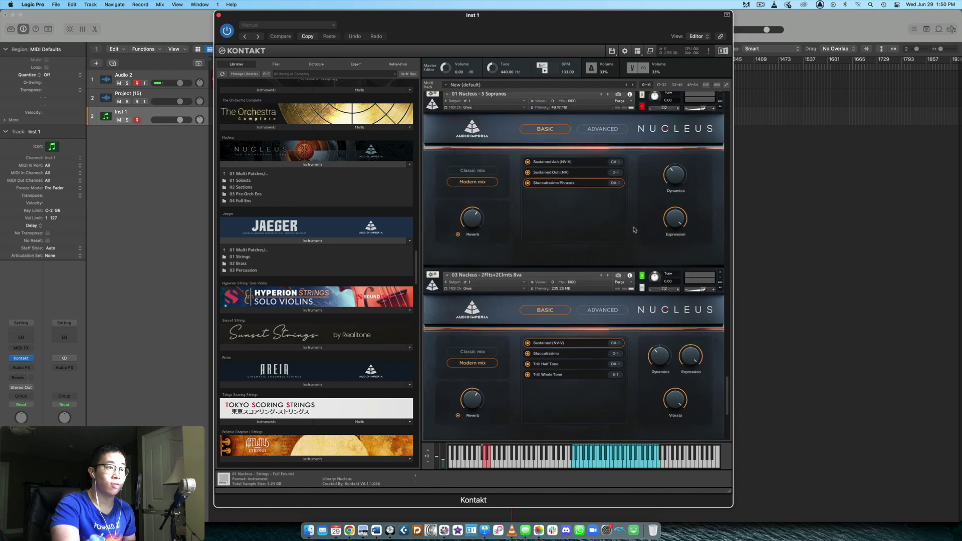
pyautogui.scroll(-3, 633, 230)
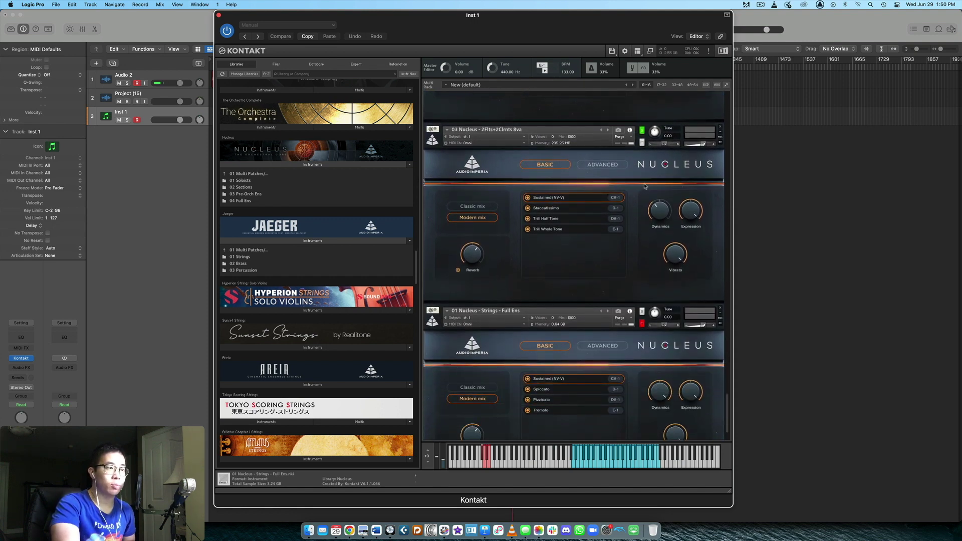
pyautogui.scroll(-1, 645, 187)
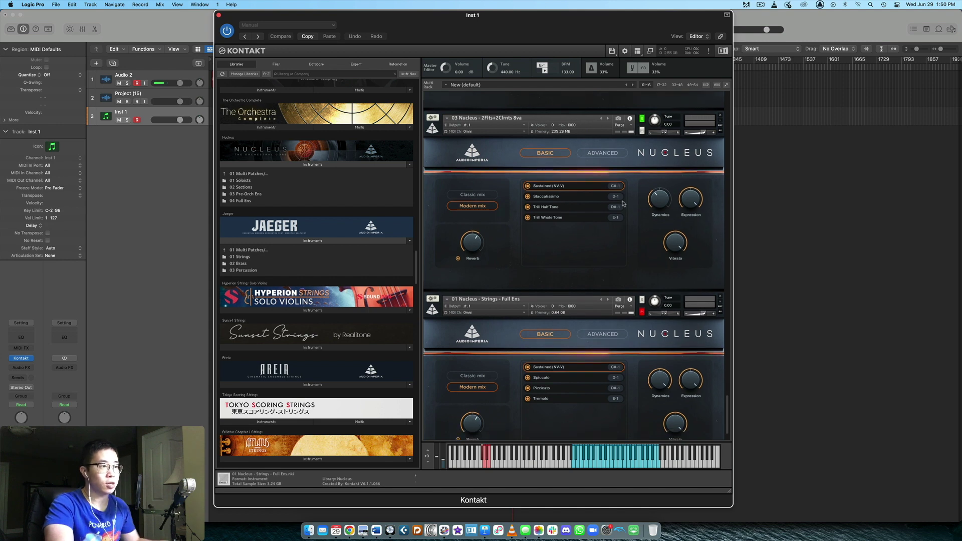
pyautogui.moveTo(659, 199); pyautogui.dragTo(665, 206)
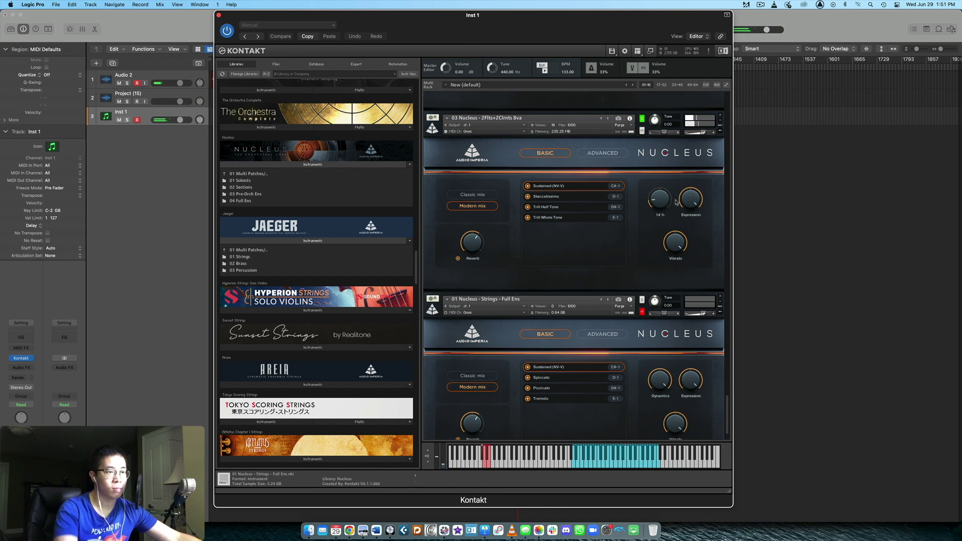
pyautogui.click(604, 199)
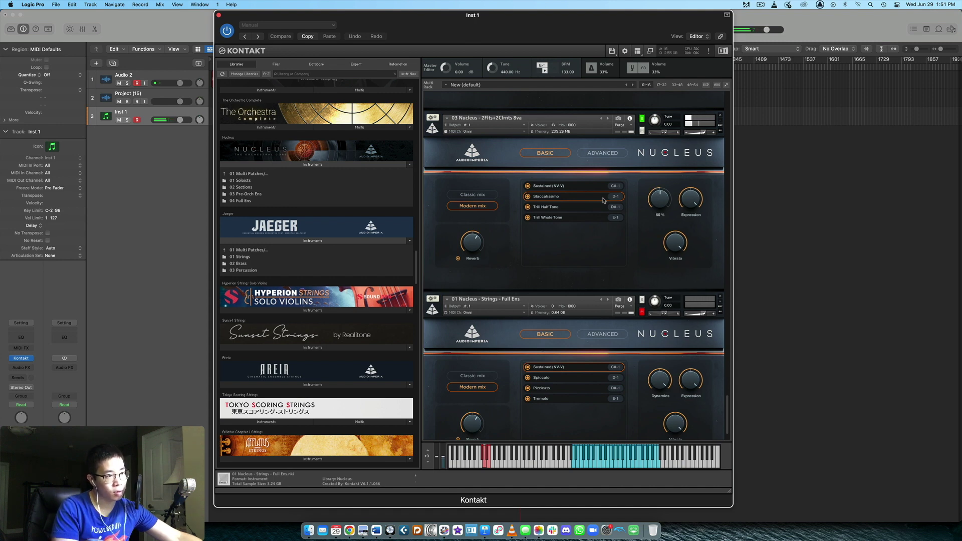
# - Solo 01 Nucleus - Strings - Full Ens and audition its Sustained (NV-V), Spiccato, Pizzicato and Tremolo articulations
pyautogui.scroll(-1, 604, 200)
pyautogui.scroll(-3, 604, 201)
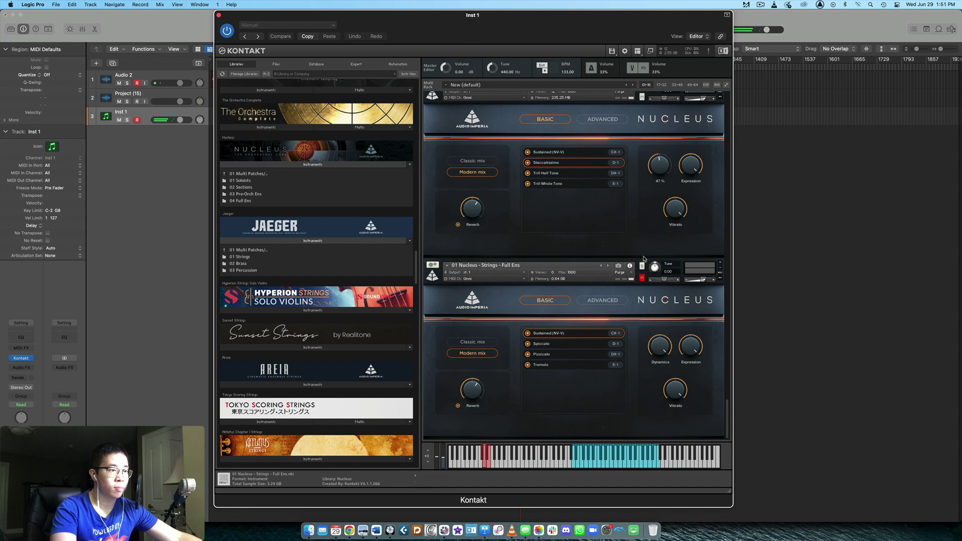
pyautogui.click(633, 271)
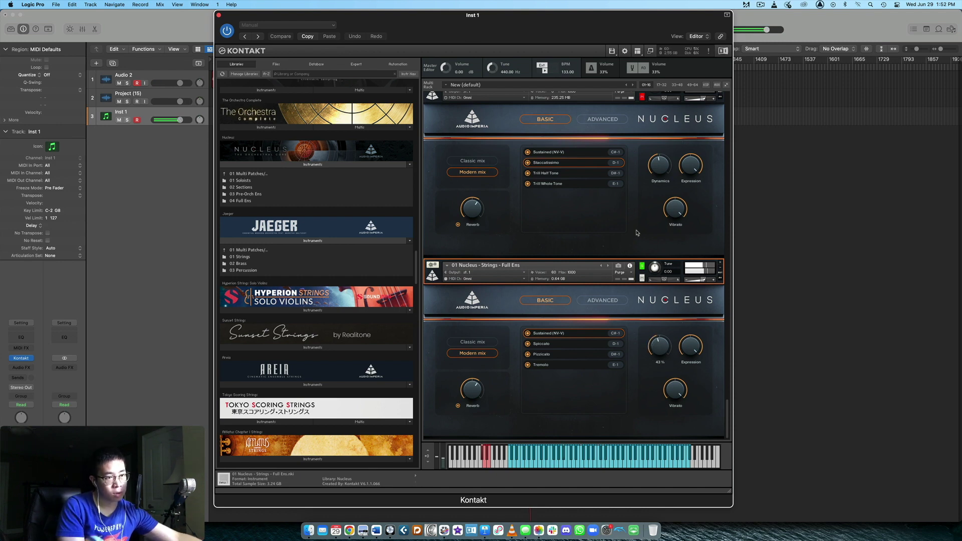
pyautogui.click(549, 344)
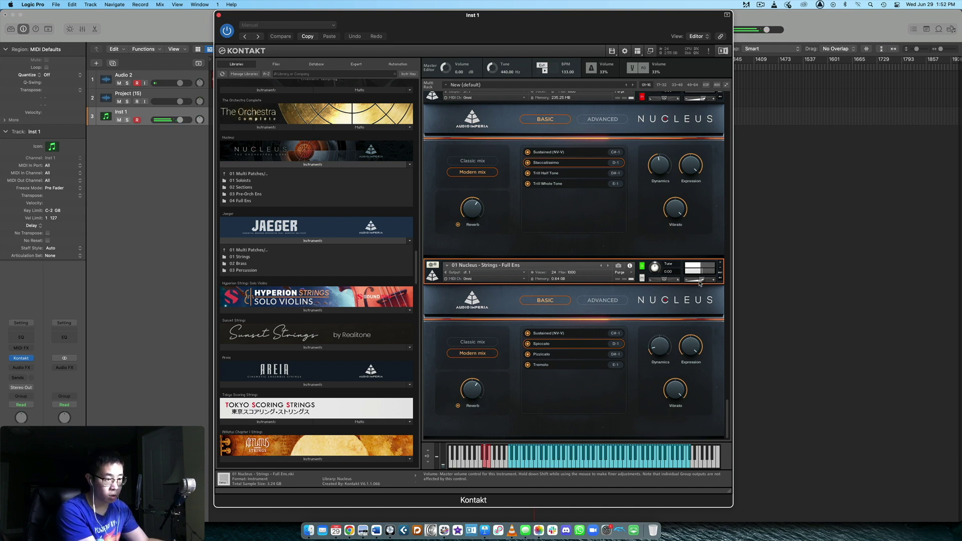
pyautogui.click(590, 355)
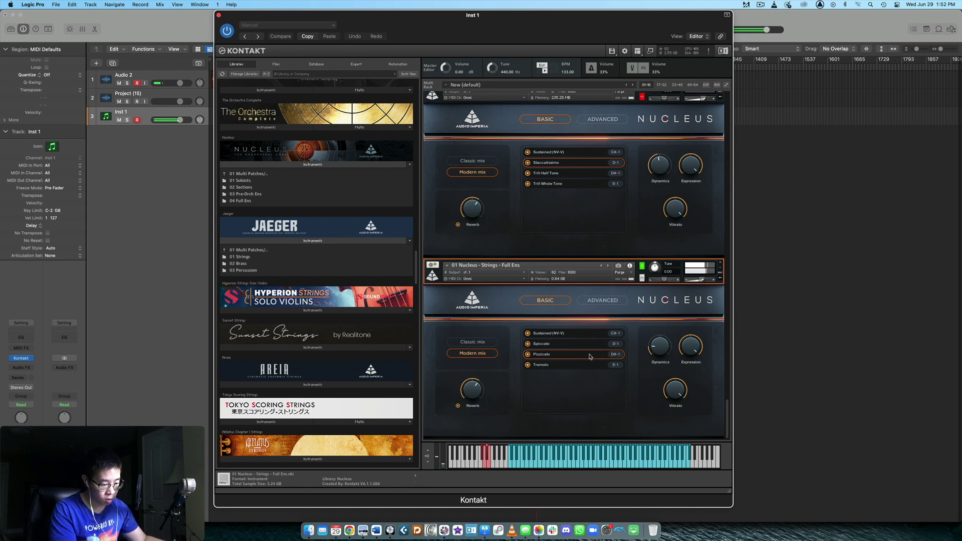
pyautogui.click(587, 368)
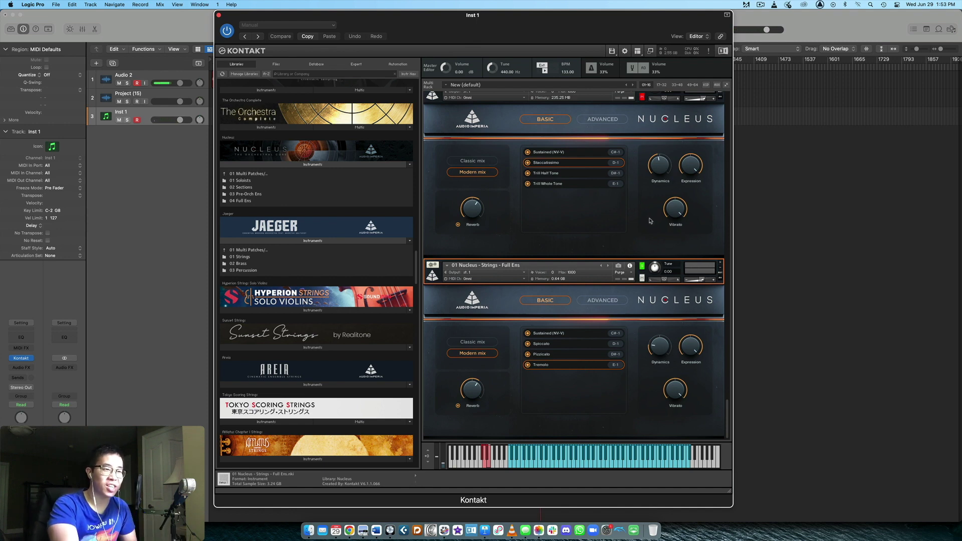
# - Return to the first instruments in the rack and open Jaeger's Sound Design folder to view its patches
pyautogui.scroll(-15, 646, 221)
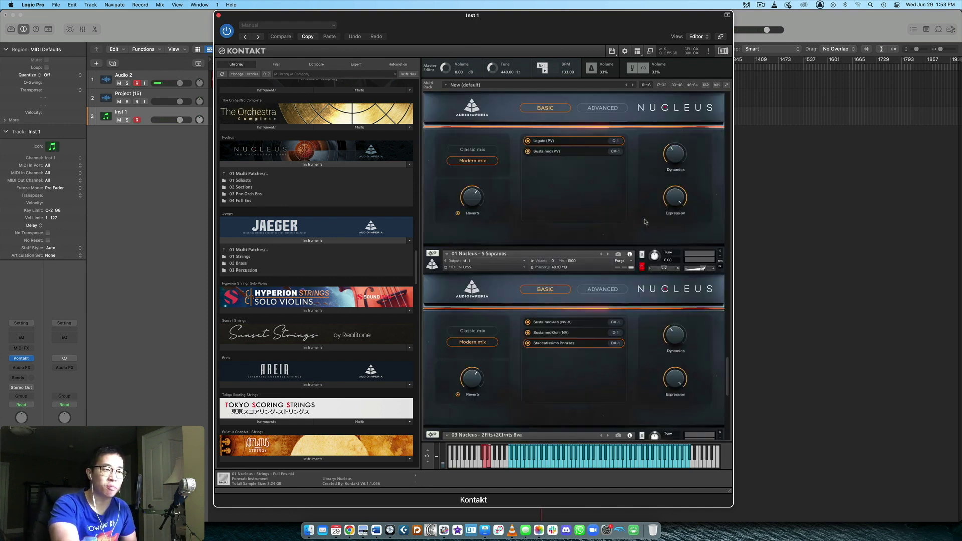
pyautogui.scroll(15, 645, 221)
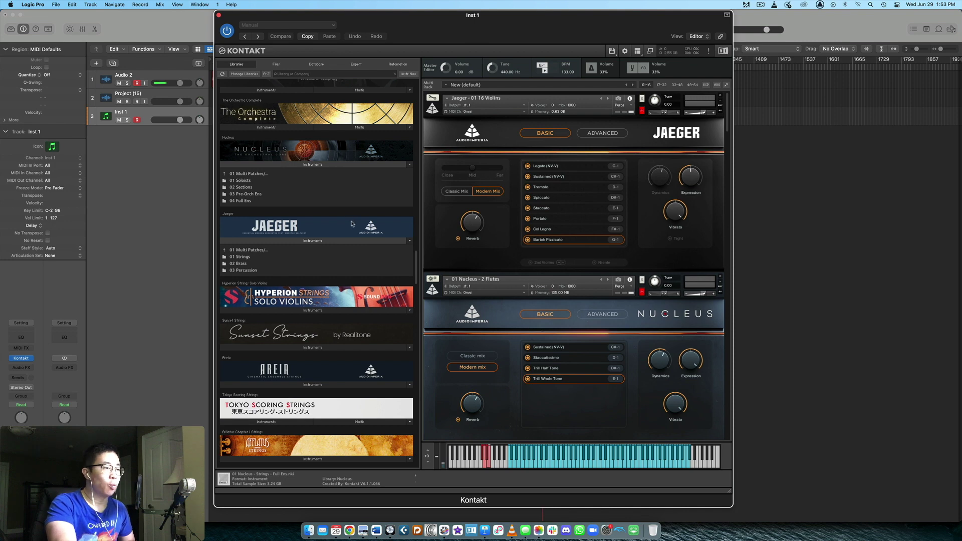
pyautogui.scroll(3, 359, 231)
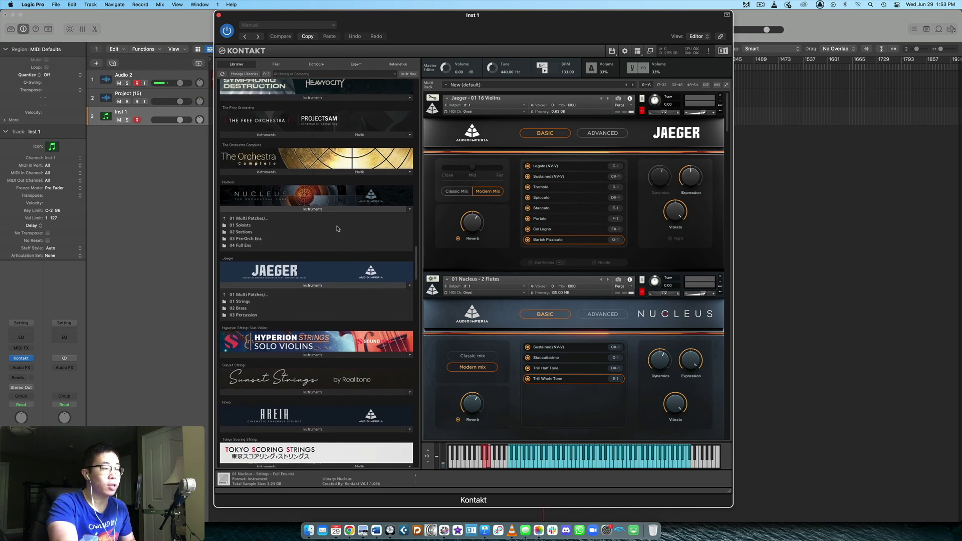
pyautogui.scroll(1, 329, 251)
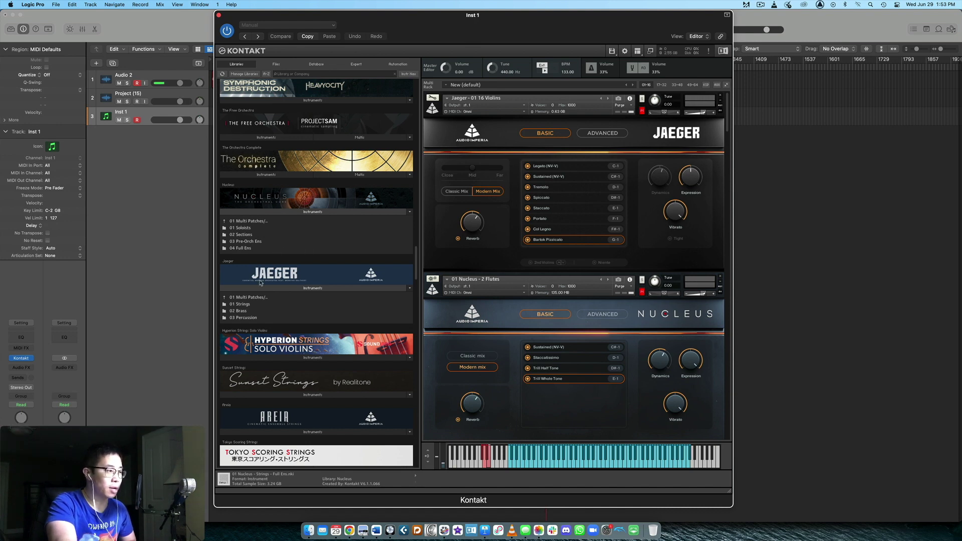
pyautogui.click(249, 299)
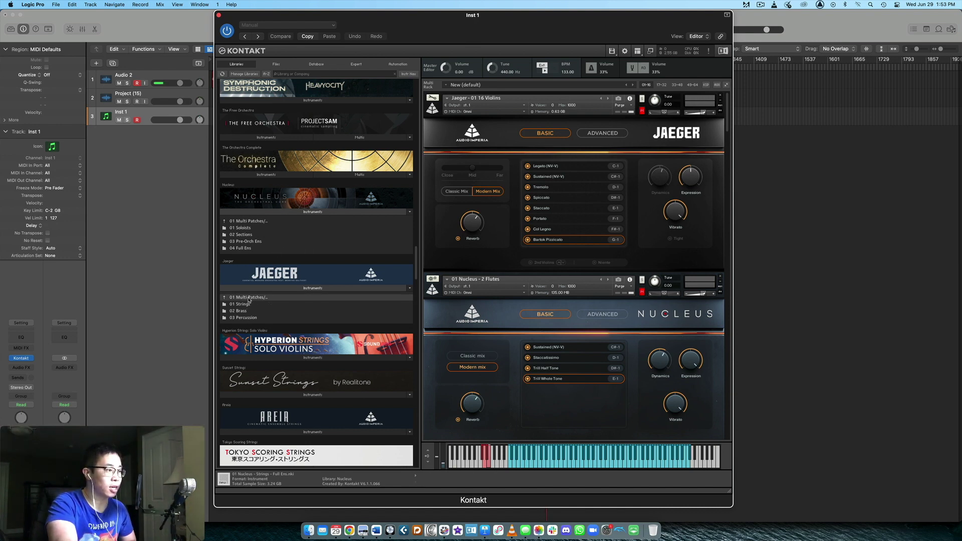
pyautogui.click(263, 324)
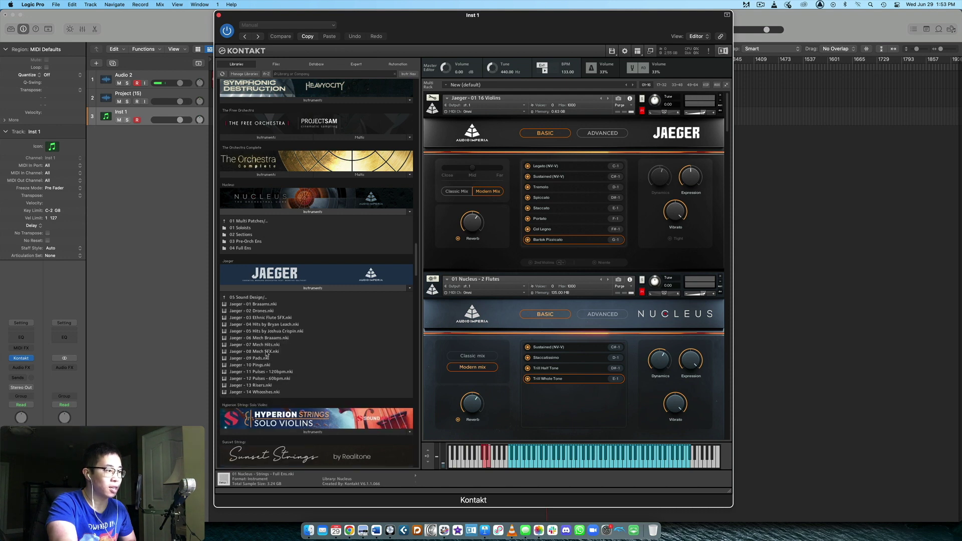
# - Leave Jaeger's Sound Design folder, view the subfolders of its Multi Patches folder and return to the library's main folders
pyautogui.click(244, 297)
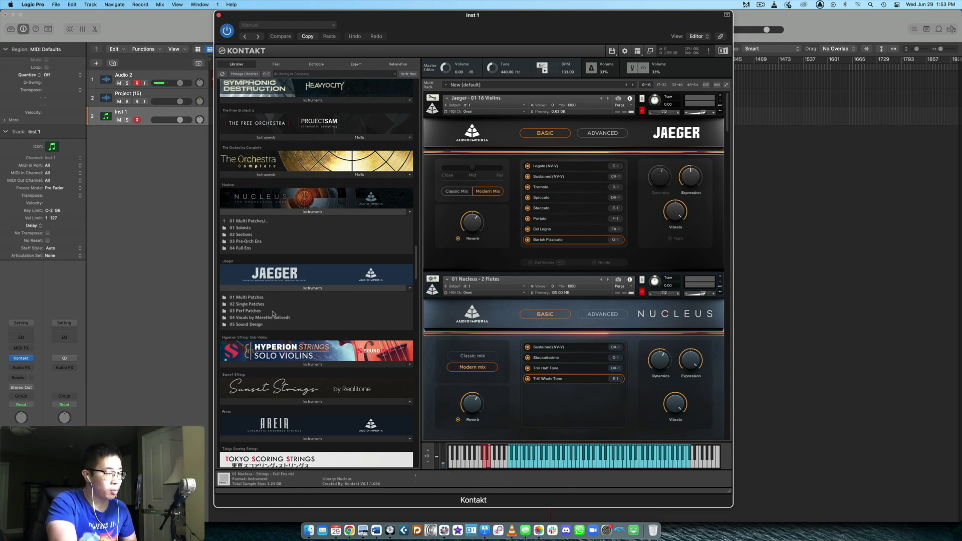
pyautogui.scroll(-3, 261, 316)
pyautogui.click(257, 261)
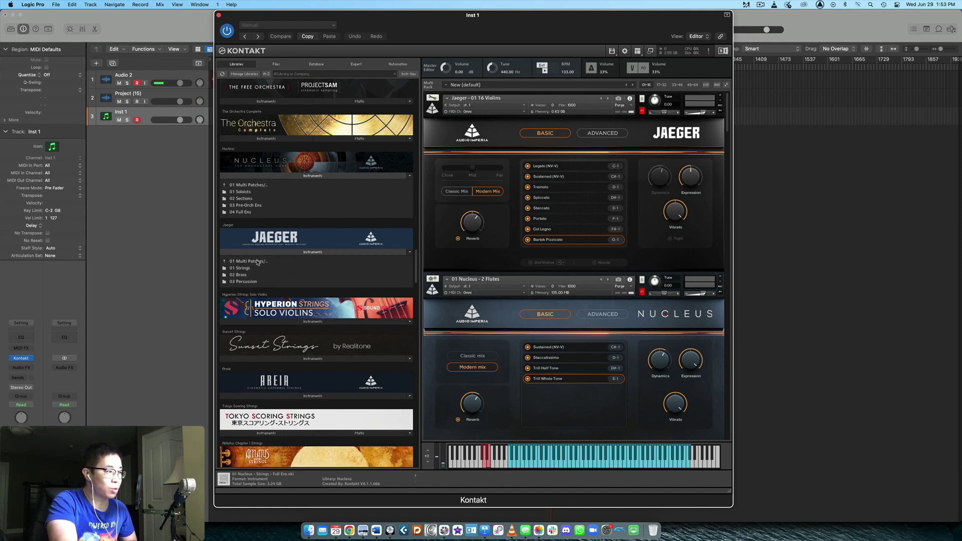
pyautogui.click(256, 261)
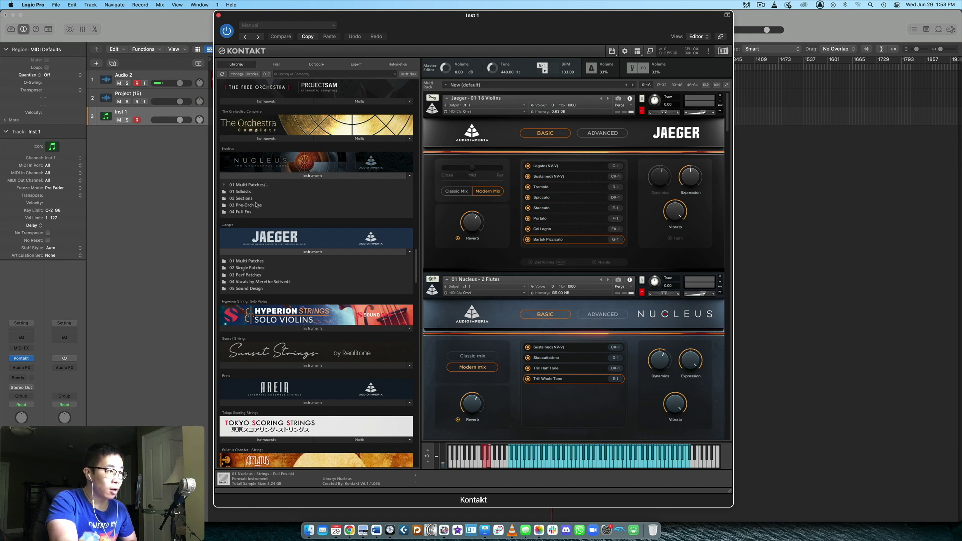
# - View the solo instrument patches in Nucleus's 01 Soloists folder and return to its Multi Patches folder
pyautogui.scroll(3, 270, 216)
pyautogui.click(250, 229)
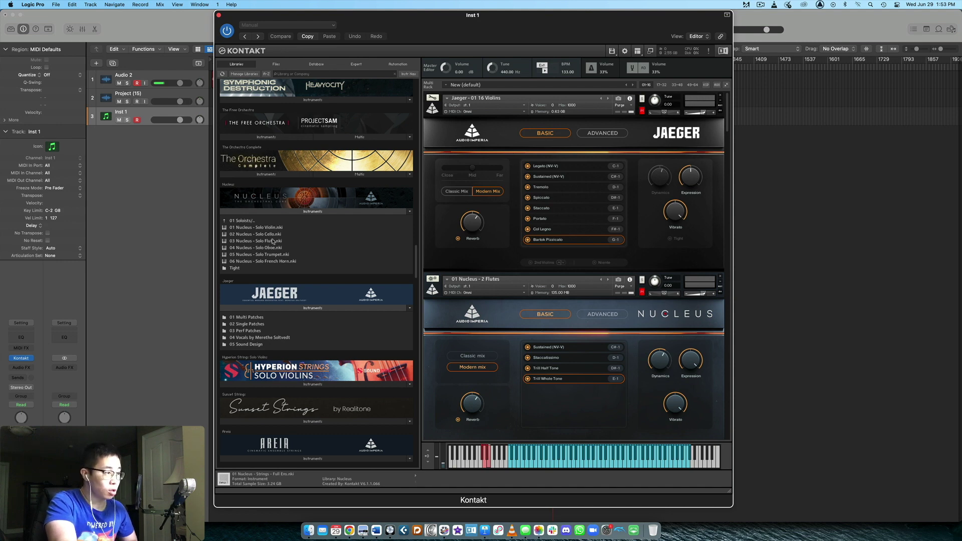
pyautogui.click(254, 222)
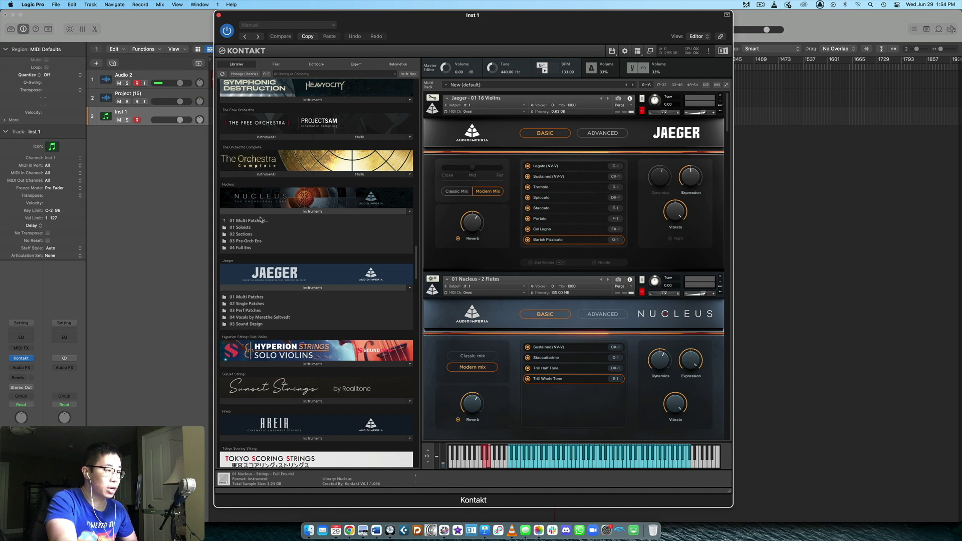
# - Browse Nucleus's 02 Sections folder down to the Tonal Percussion patches and return to the Sections folder
pyautogui.click(257, 235)
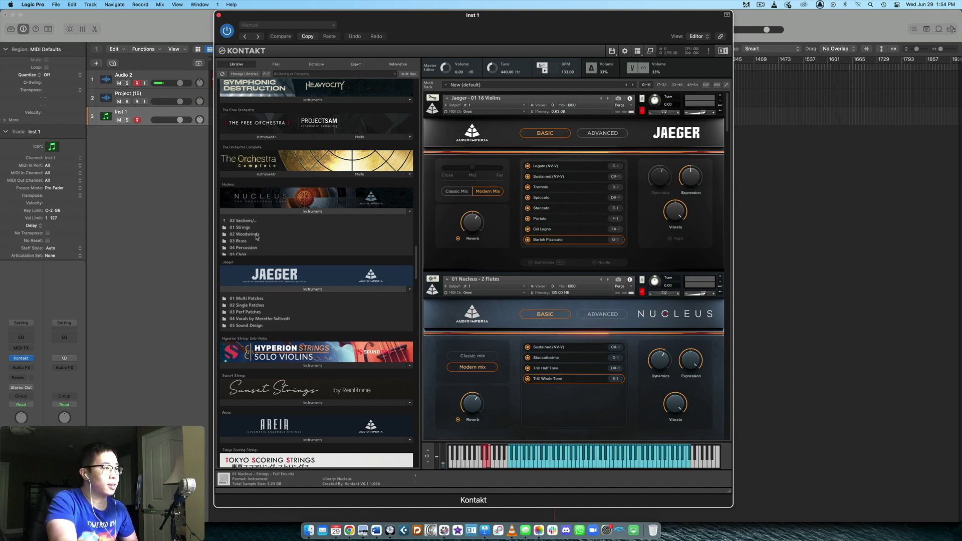
pyautogui.doubleClick(252, 248)
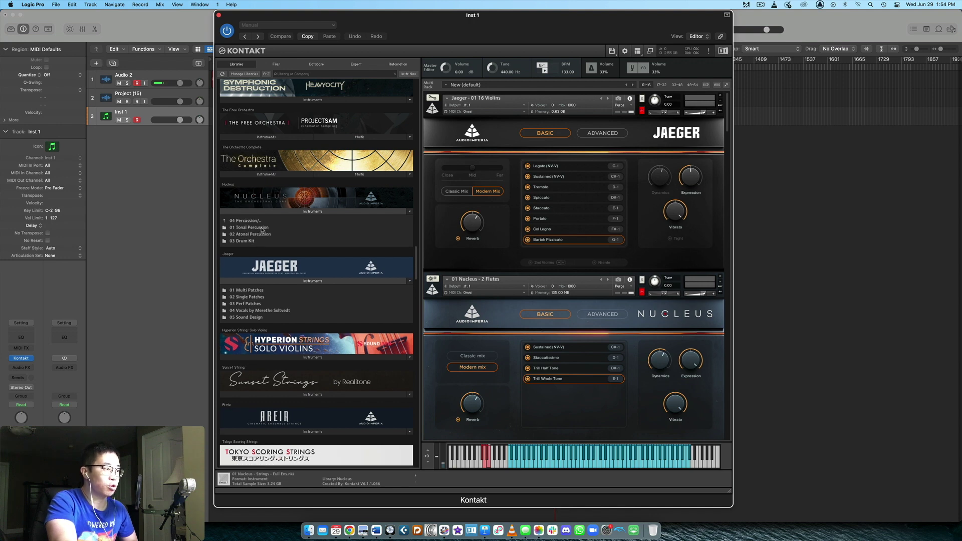
pyautogui.doubleClick(261, 228)
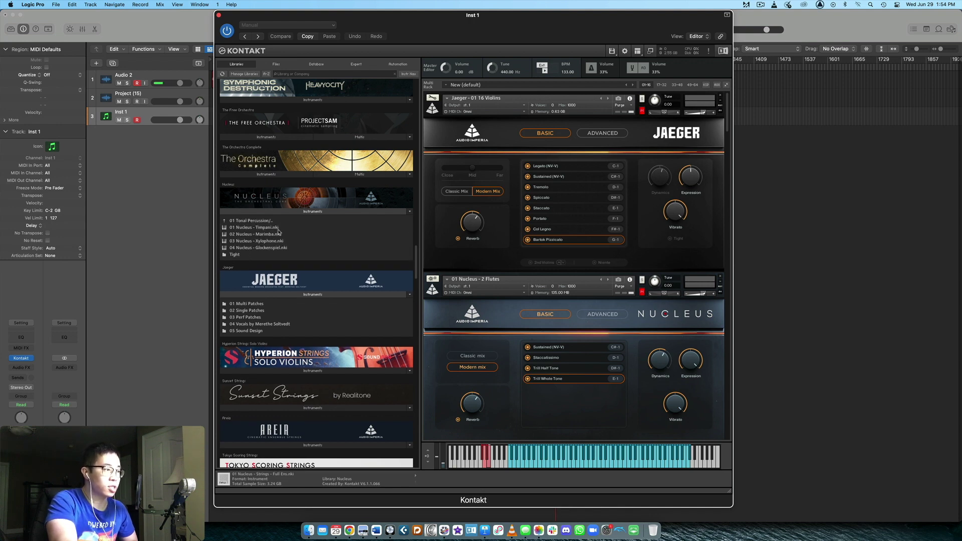
pyautogui.doubleClick(258, 222)
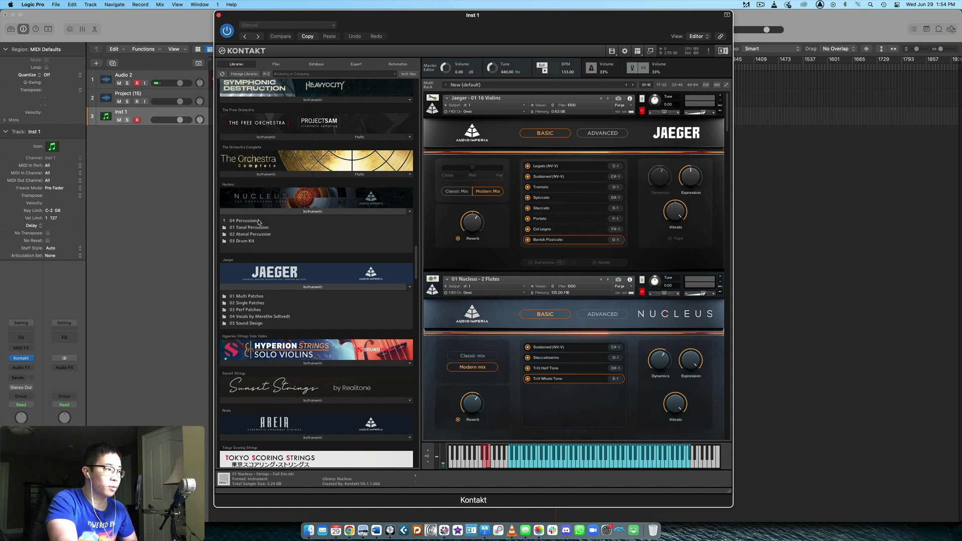
pyautogui.doubleClick(258, 221)
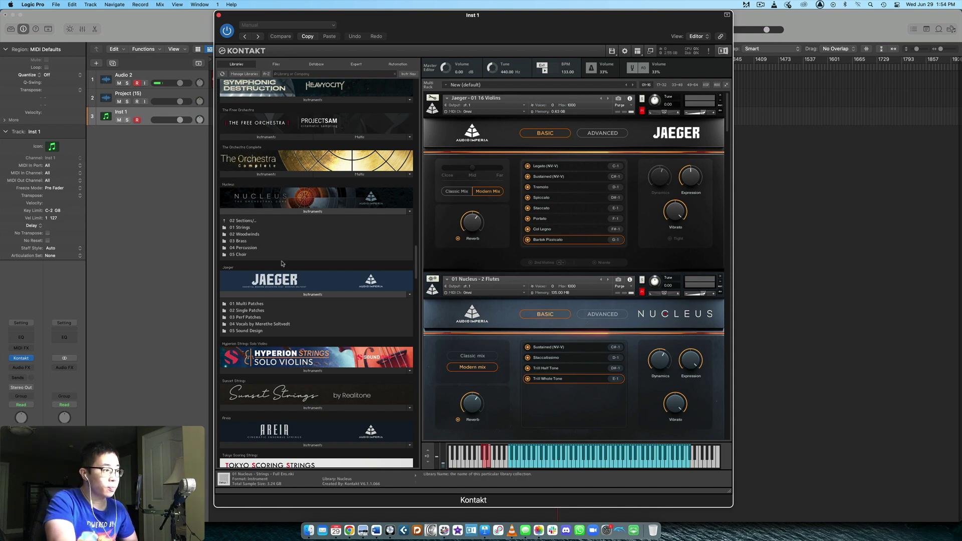
pyautogui.scroll(-3, 296, 253)
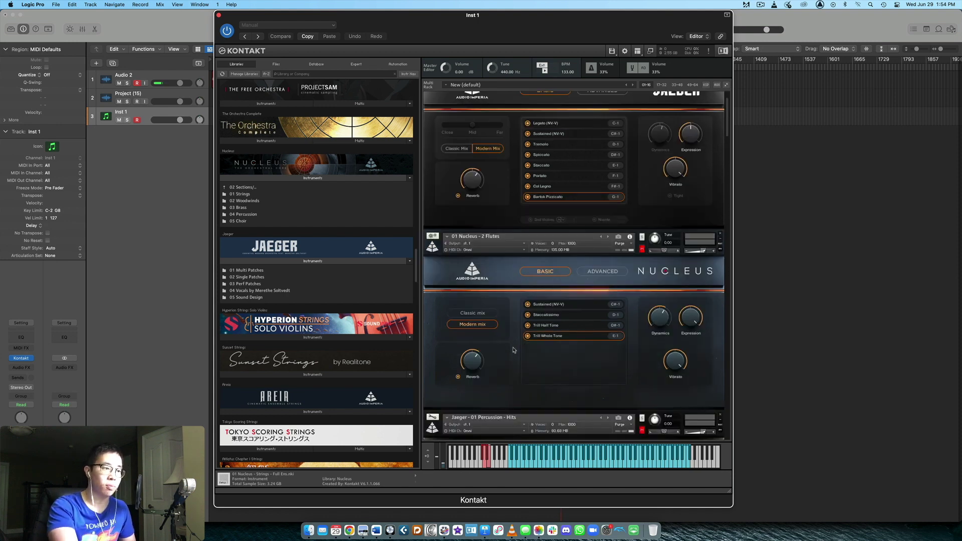
pyautogui.scroll(-5, 514, 350)
pyautogui.scroll(5, 514, 350)
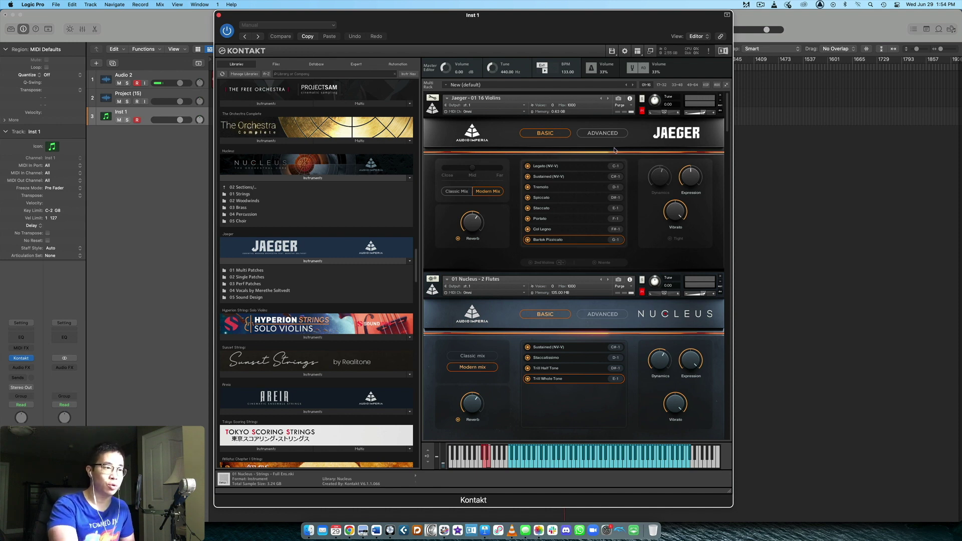
pyautogui.scroll(-8, 636, 156)
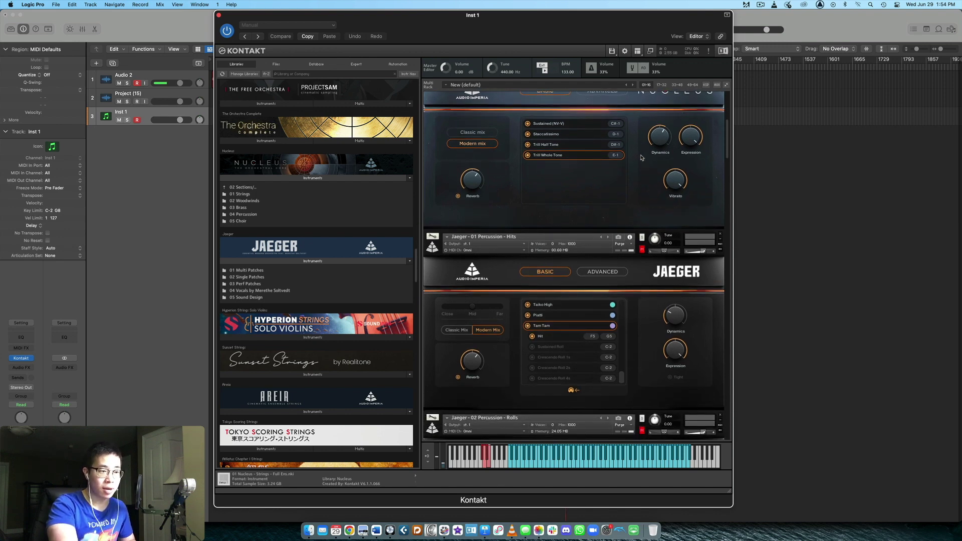
pyautogui.scroll(-10, 641, 158)
pyautogui.scroll(-10, 640, 158)
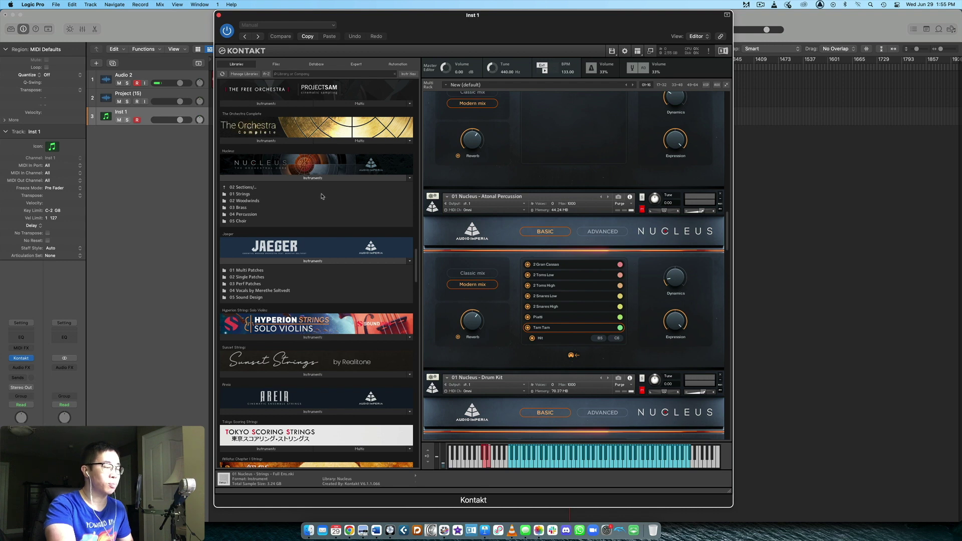
# - Leave Nucleus's Sections folder, collapse the Nucleus and Jaeger folder lists and return to the first instruments in the rack
pyautogui.click(255, 188)
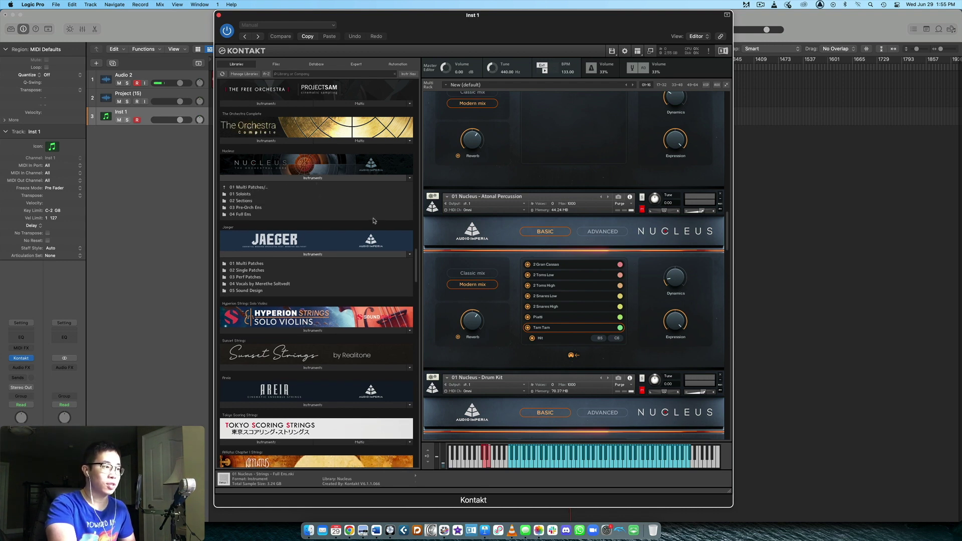
pyautogui.click(334, 179)
pyautogui.click(349, 218)
pyautogui.scroll(-1, 349, 219)
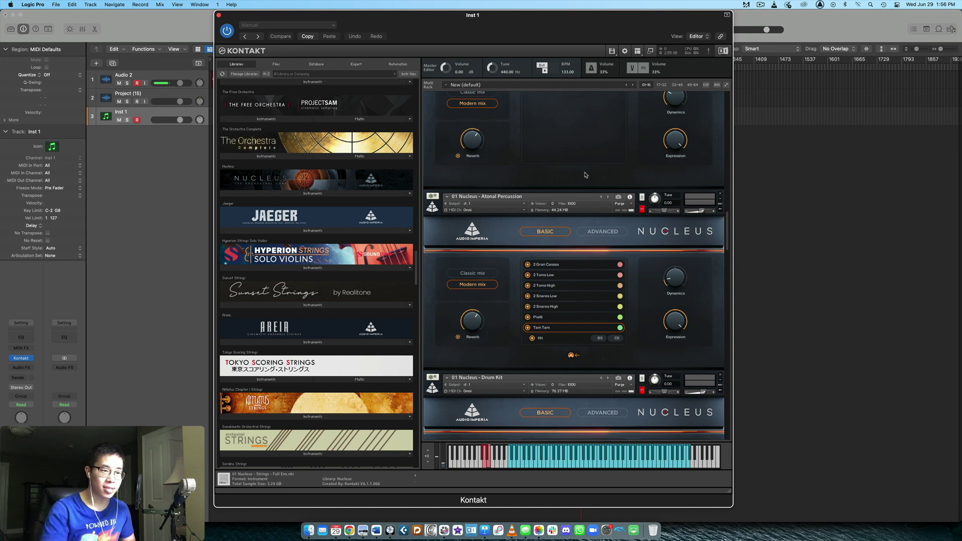
pyautogui.scroll(5, 590, 176)
pyautogui.scroll(10, 667, 206)
pyautogui.scroll(10, 717, 223)
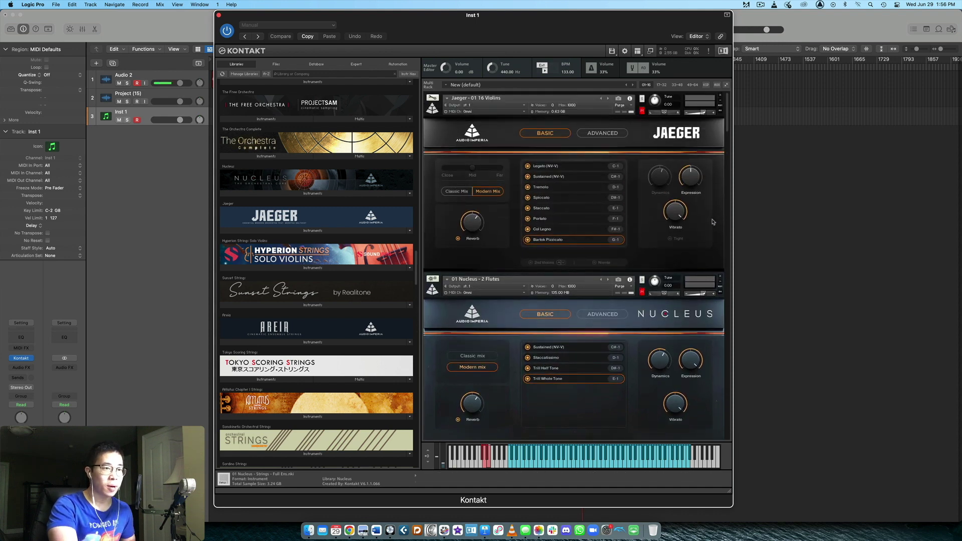